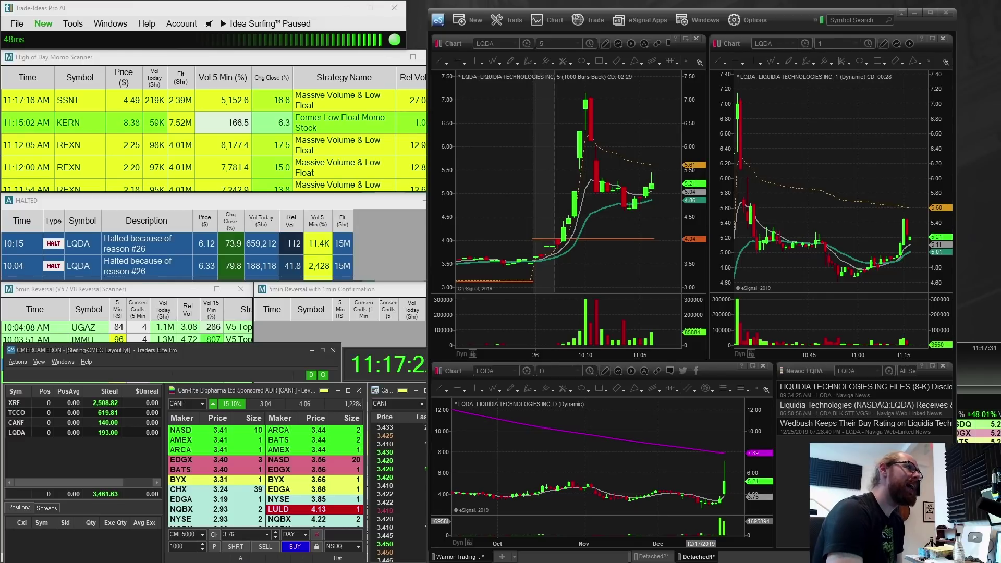
# - Open the CME5000 account values window showing the 3,461.63 realized P/L
pyautogui.click(274, 360)
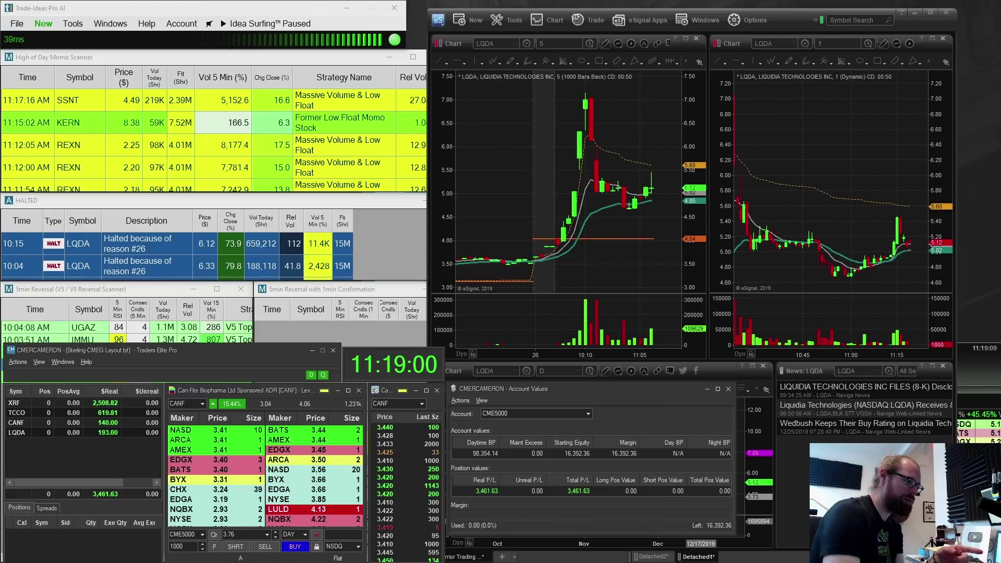
# - Restore and enlarge the Tradervue detailed report showing $15,872.36 gain across 27 trades
pyautogui.click(498, 554)
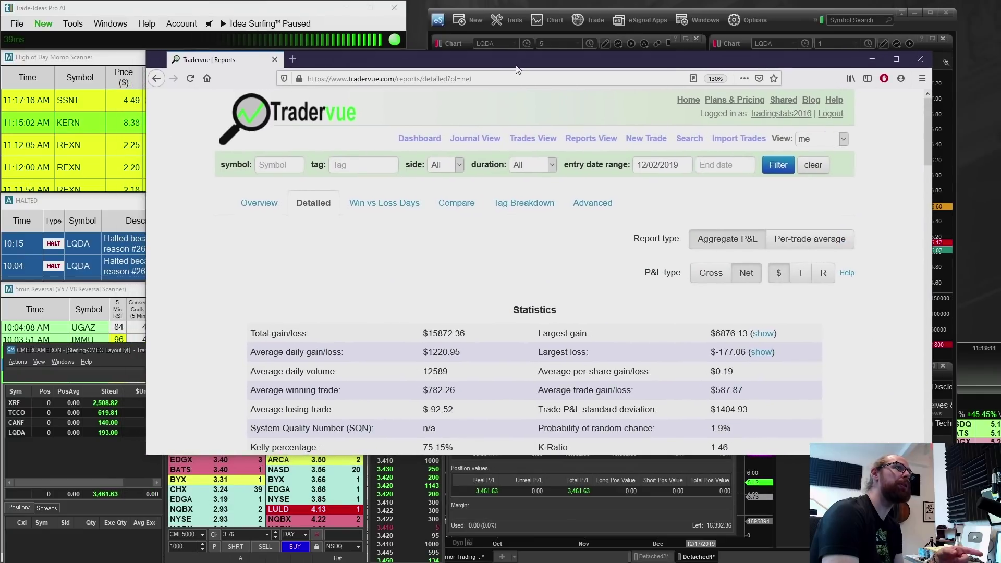
pyautogui.moveTo(514, 64); pyautogui.dragTo(562, 113)
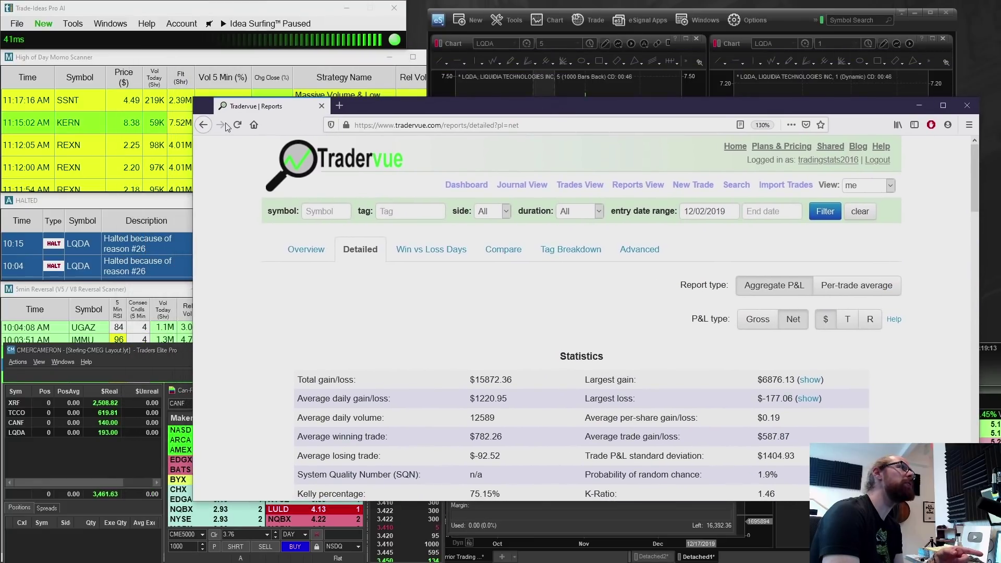
pyautogui.moveTo(191, 98); pyautogui.dragTo(183, 4)
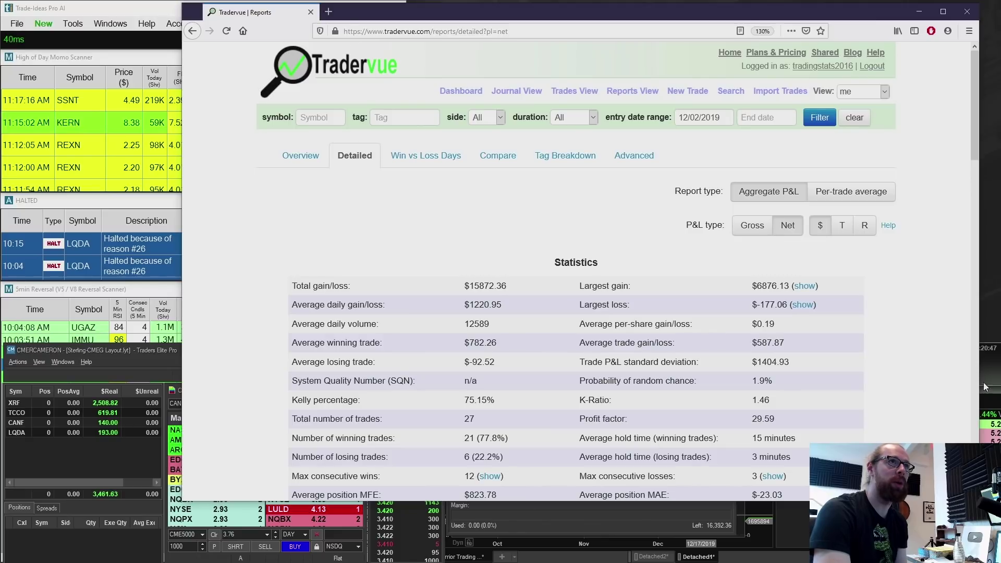
pyautogui.click(996, 373)
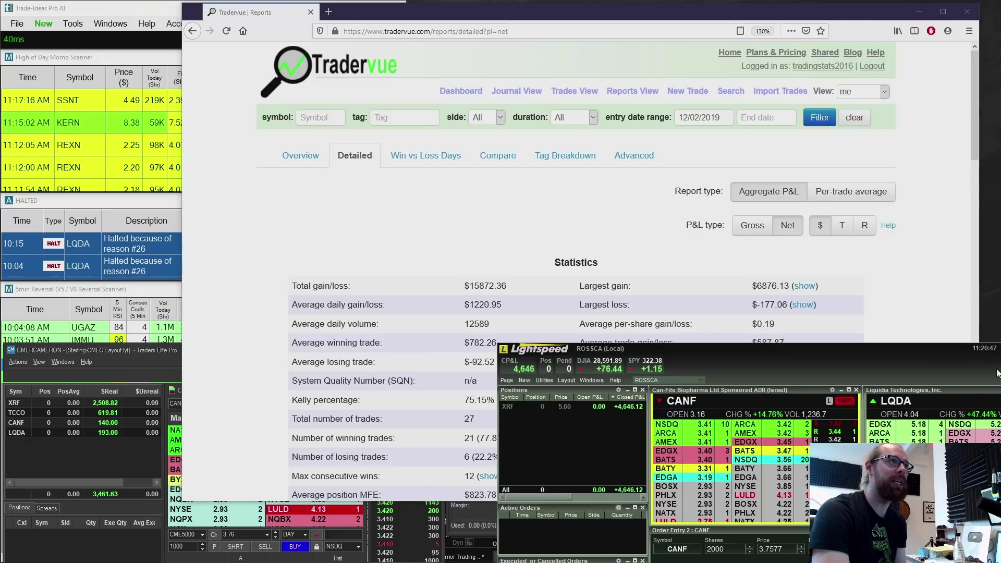
pyautogui.click(170, 365)
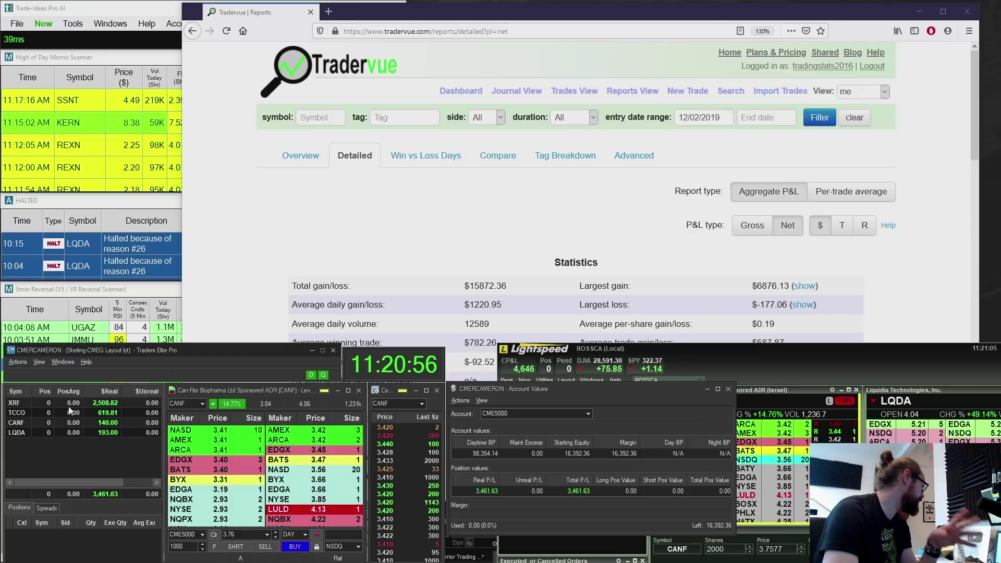
pyautogui.click(448, 202)
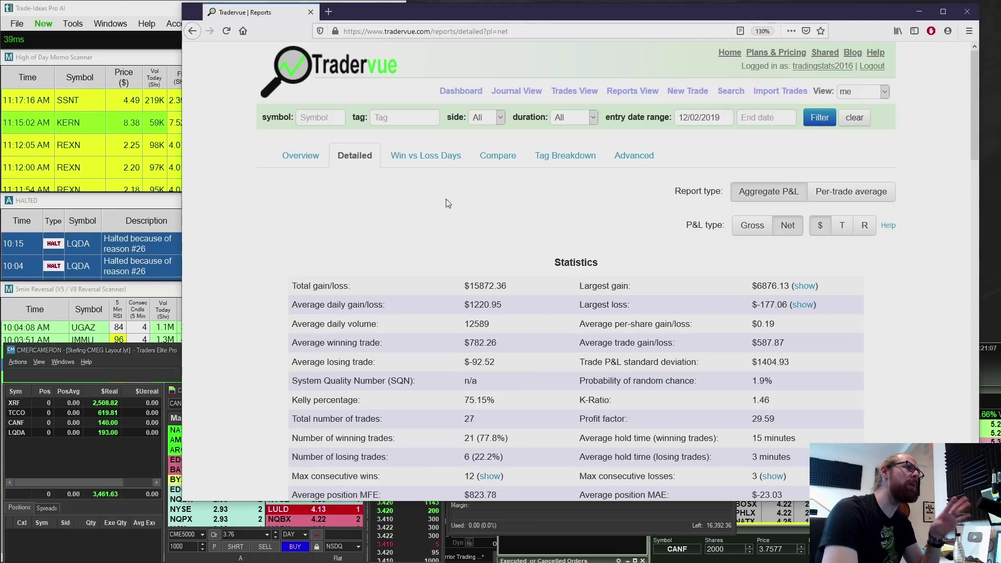
pyautogui.scroll(-3, 527, 267)
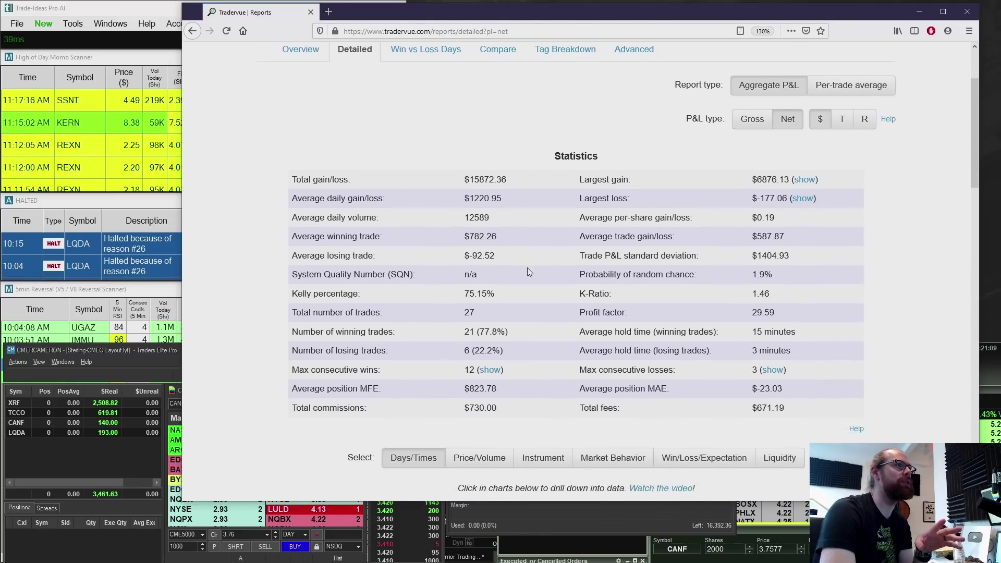
pyautogui.scroll(3, 529, 271)
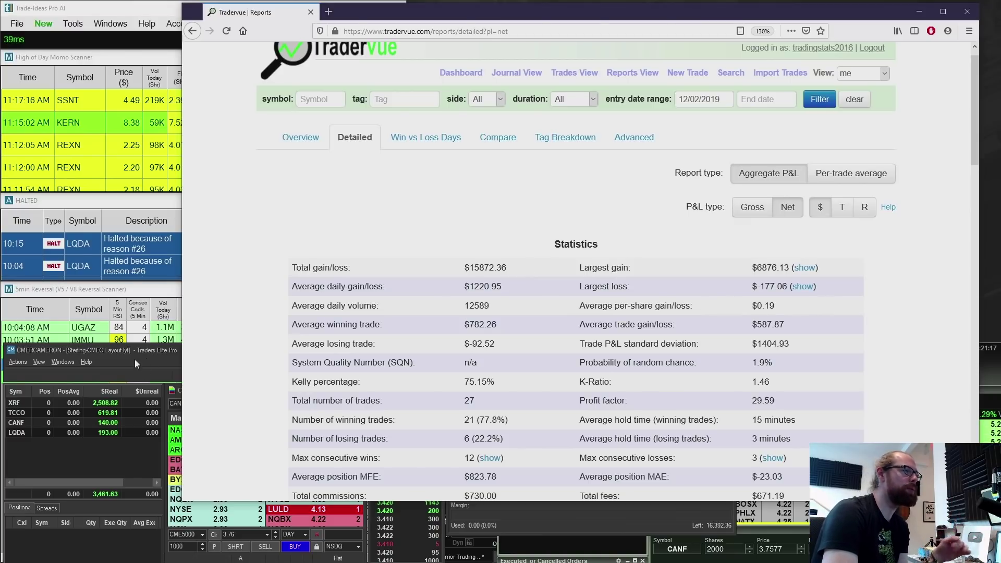
pyautogui.moveTo(513, 421); pyautogui.dragTo(459, 421)
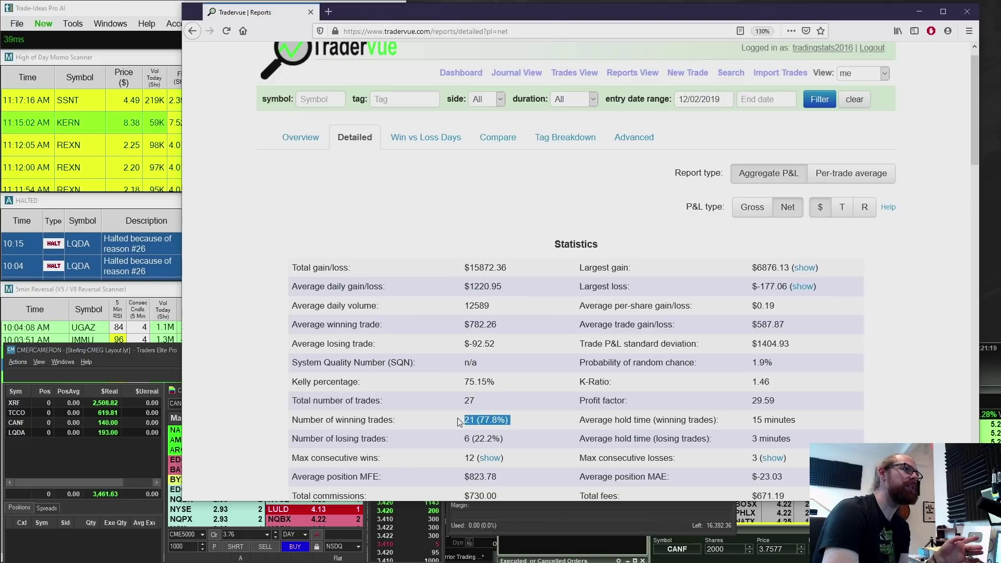
pyautogui.click(459, 422)
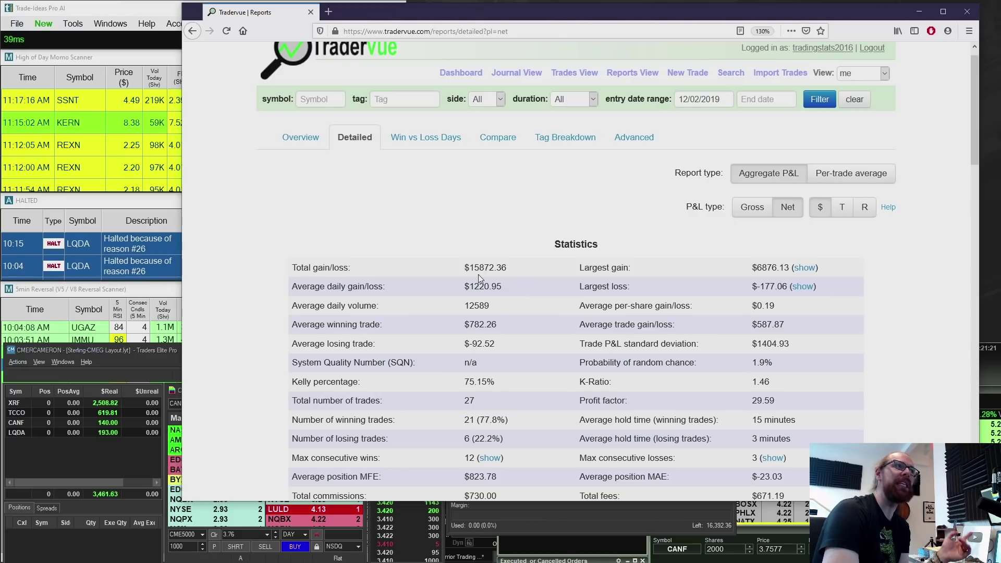
pyautogui.moveTo(465, 268); pyautogui.dragTo(510, 267)
pyautogui.click(502, 268)
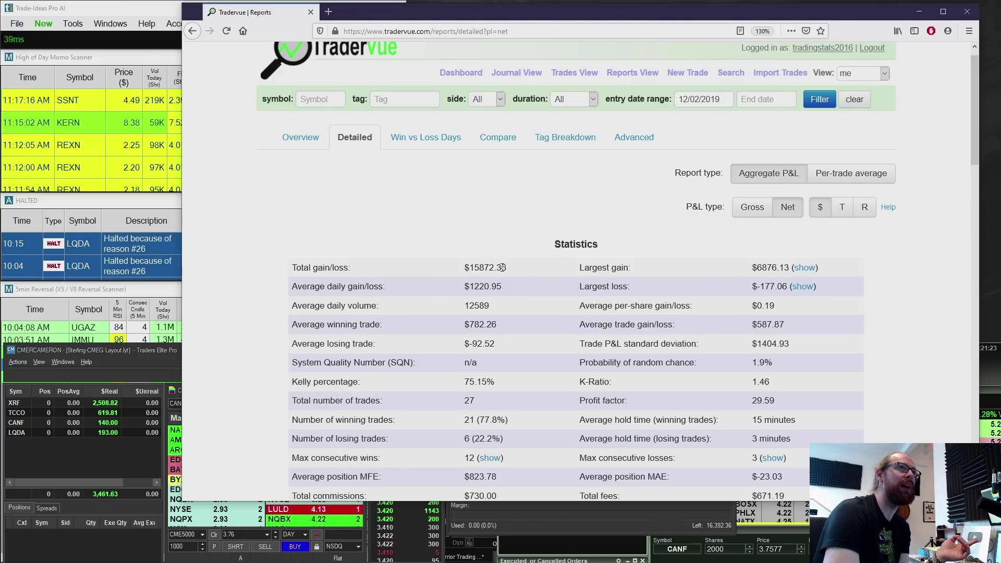
pyautogui.moveTo(750, 269); pyautogui.dragTo(779, 270)
pyautogui.click(778, 271)
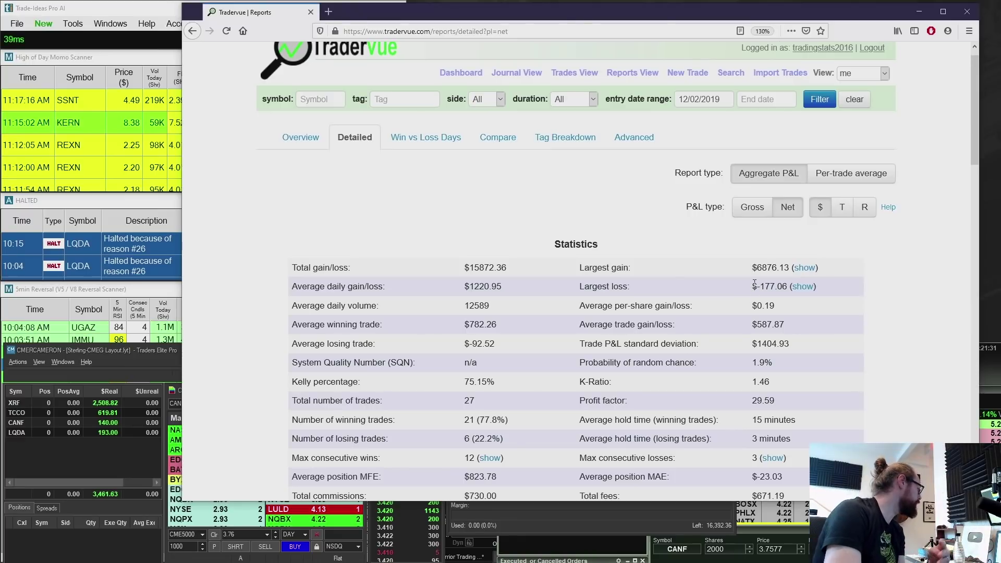
pyautogui.moveTo(754, 286); pyautogui.dragTo(776, 287)
pyautogui.click(775, 287)
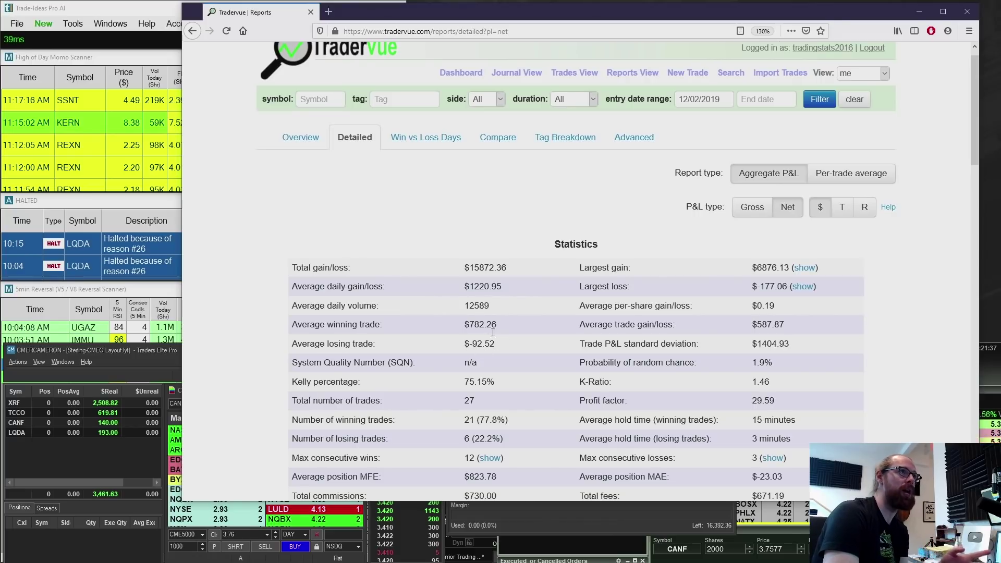
pyautogui.moveTo(615, 438); pyautogui.dragTo(789, 437)
pyautogui.click(790, 437)
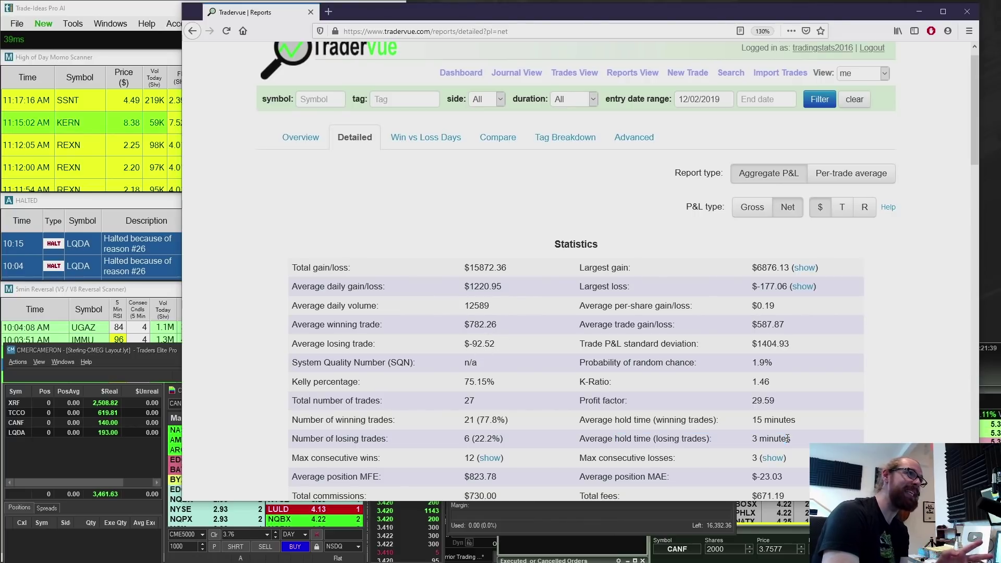
pyautogui.scroll(-2, 592, 436)
pyautogui.scroll(-5, 592, 436)
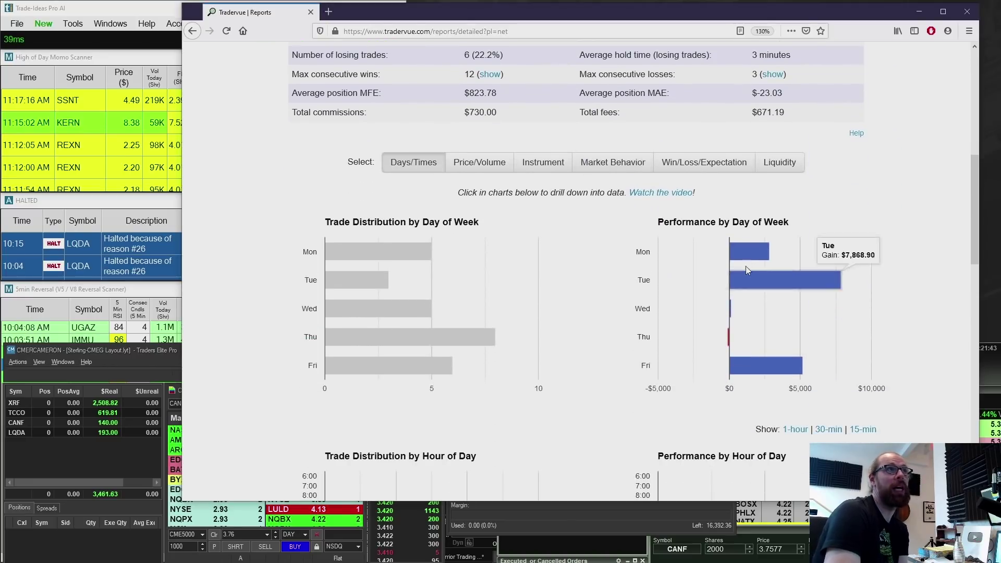
# - Review the day-of-week performance bars, then minimize the Tradervue report window
pyautogui.moveTo(732, 318)
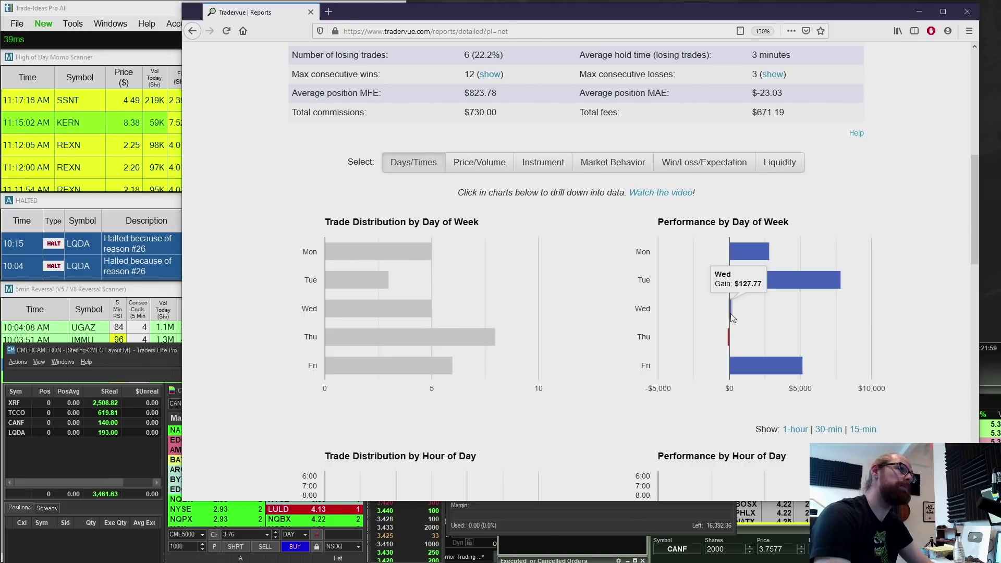
pyautogui.scroll(-3, 731, 317)
pyautogui.scroll(10, 732, 317)
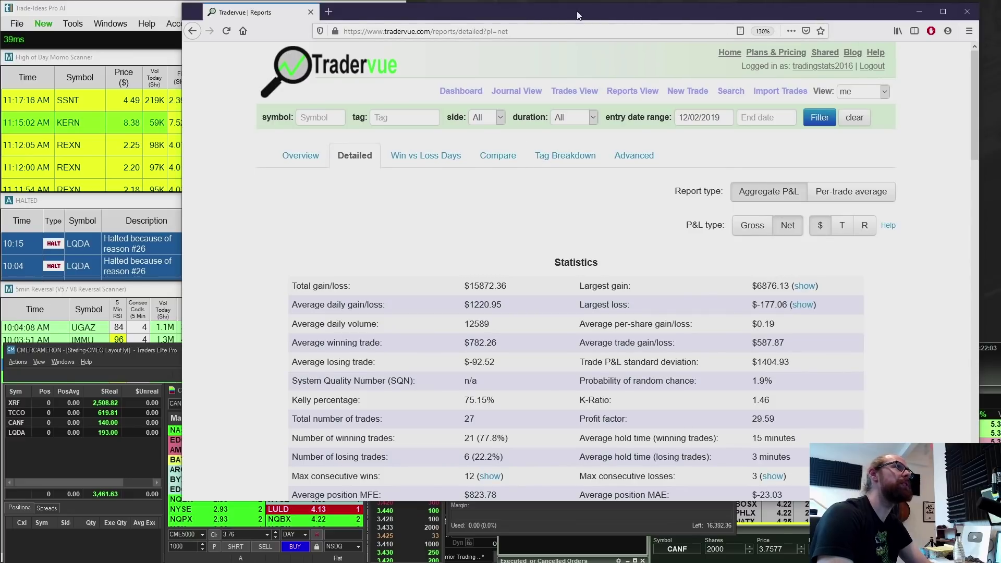
pyautogui.click(919, 11)
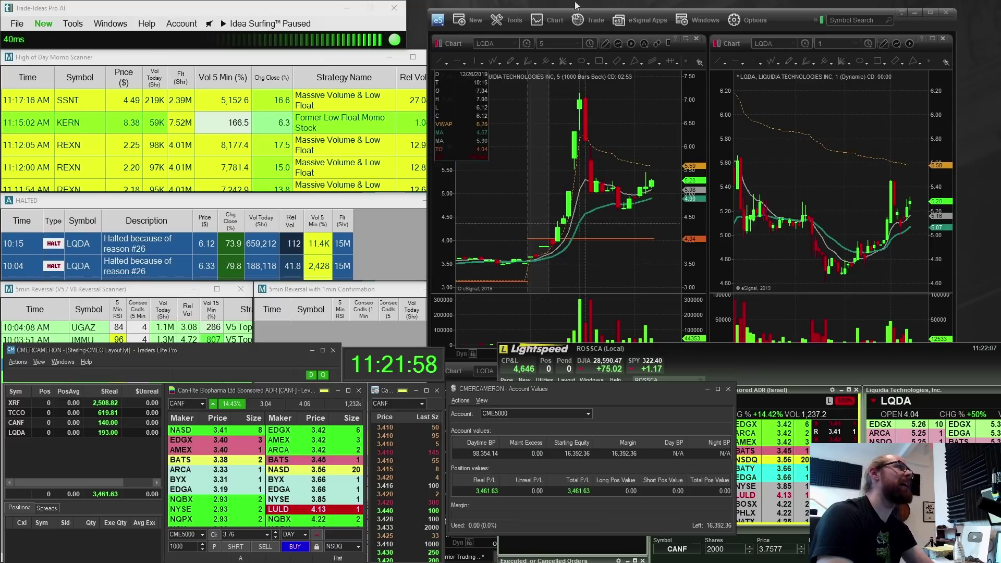
pyautogui.click(781, 17)
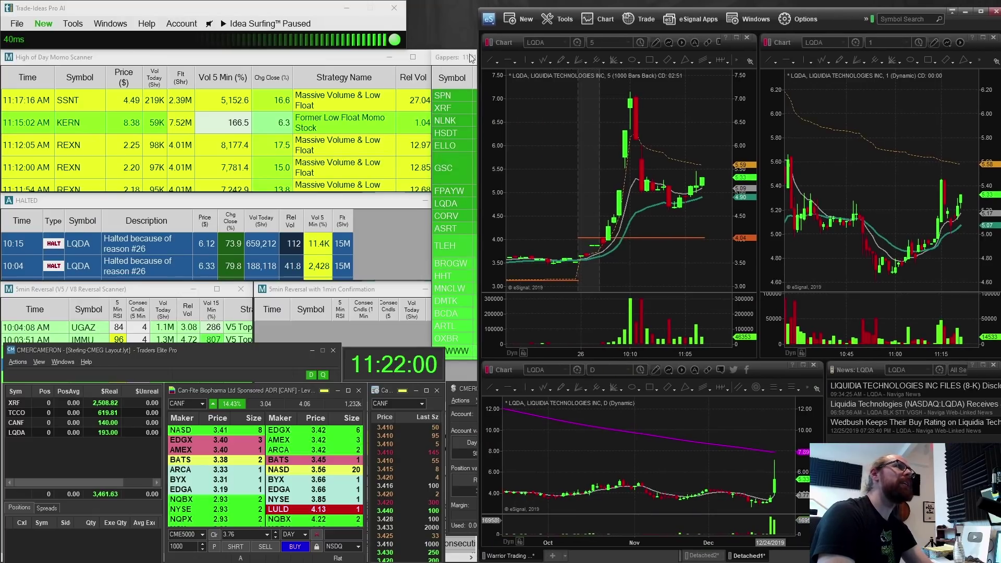
# - Move the Gappers scanner over the others and set its historical time to 9:25
pyautogui.moveTo(463, 61); pyautogui.dragTo(64, 73)
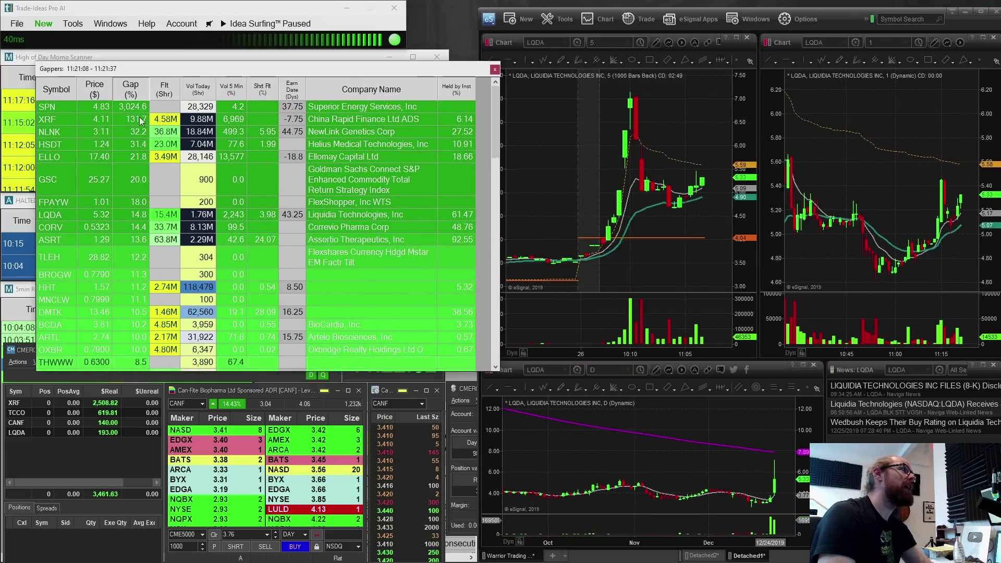
pyautogui.rightClick(283, 147)
pyautogui.moveTo(357, 187)
pyautogui.click(516, 209)
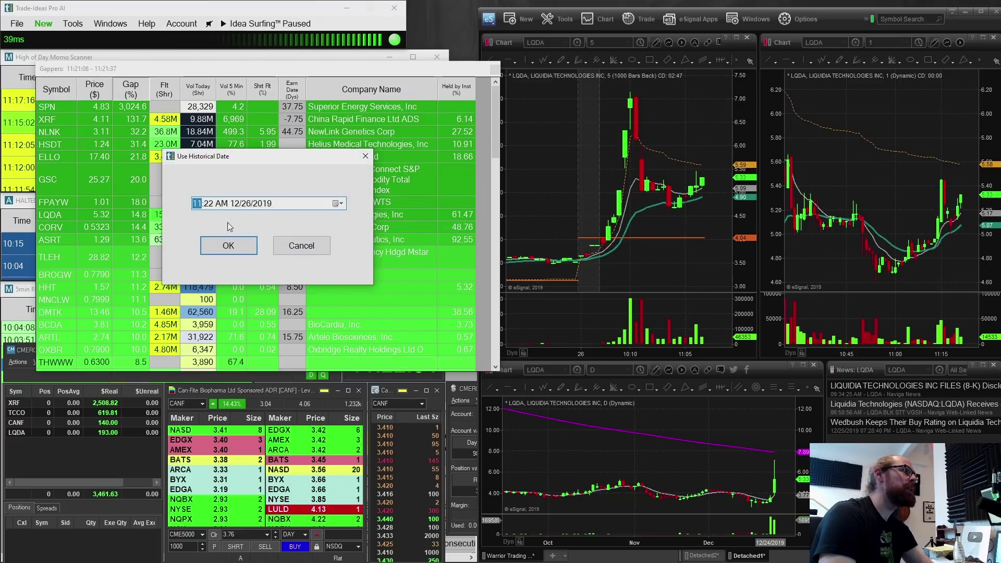
pyautogui.click(206, 205)
pyautogui.write('25')
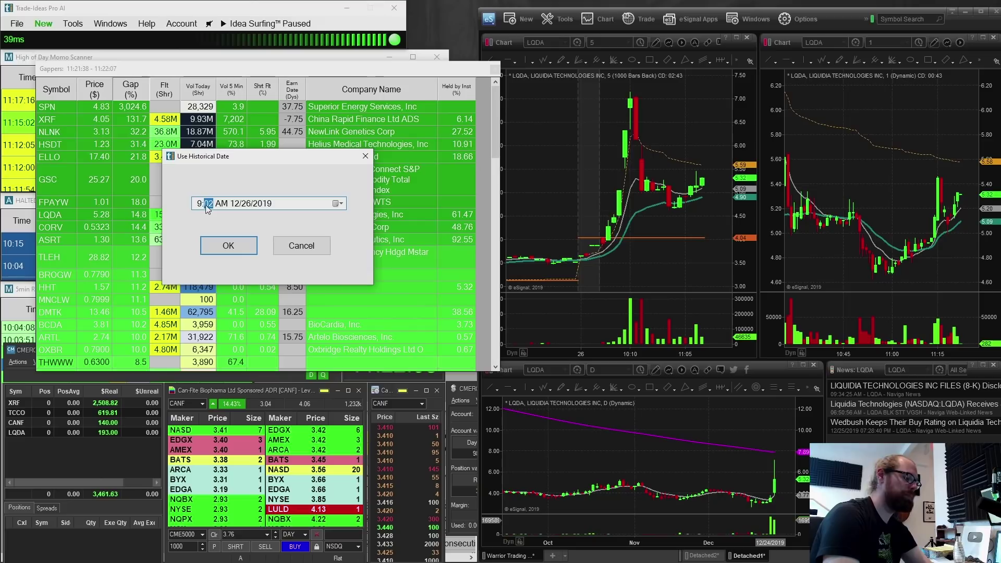
pyautogui.press('Return')
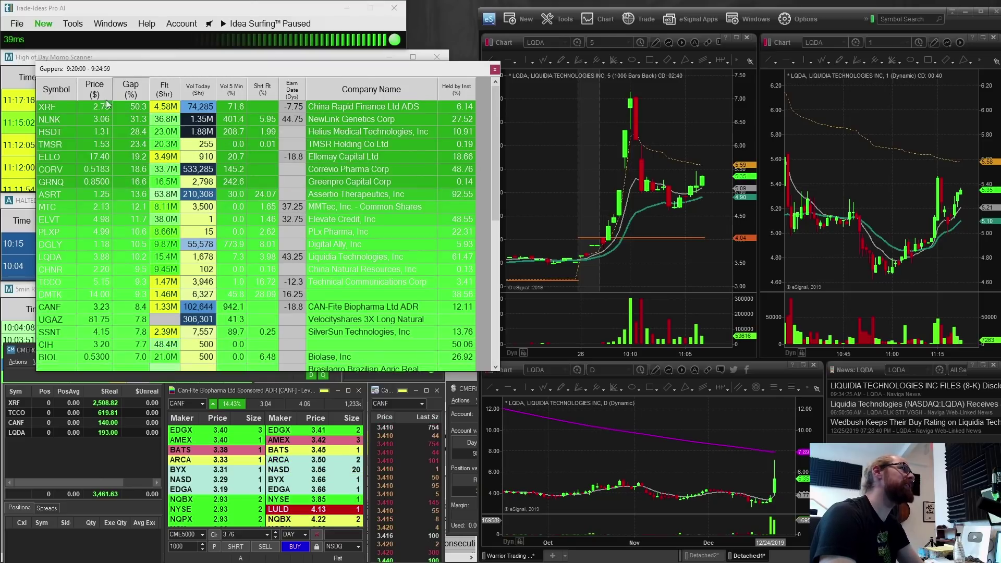
# - Load XRF into the linked eSignal charts and zoom the 5-minute chart onto the latest bars
pyautogui.click(631, 180)
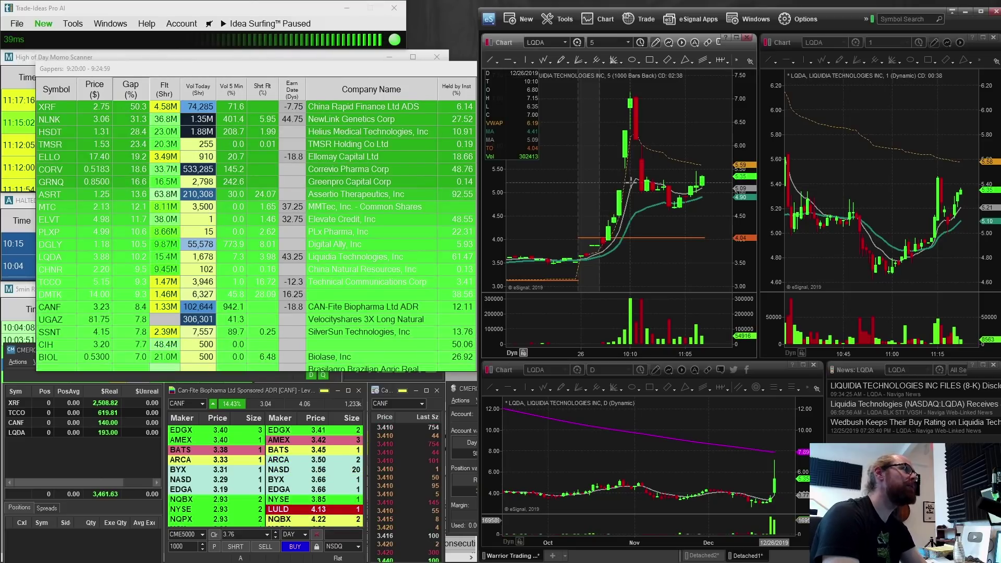
pyautogui.write('XRF')
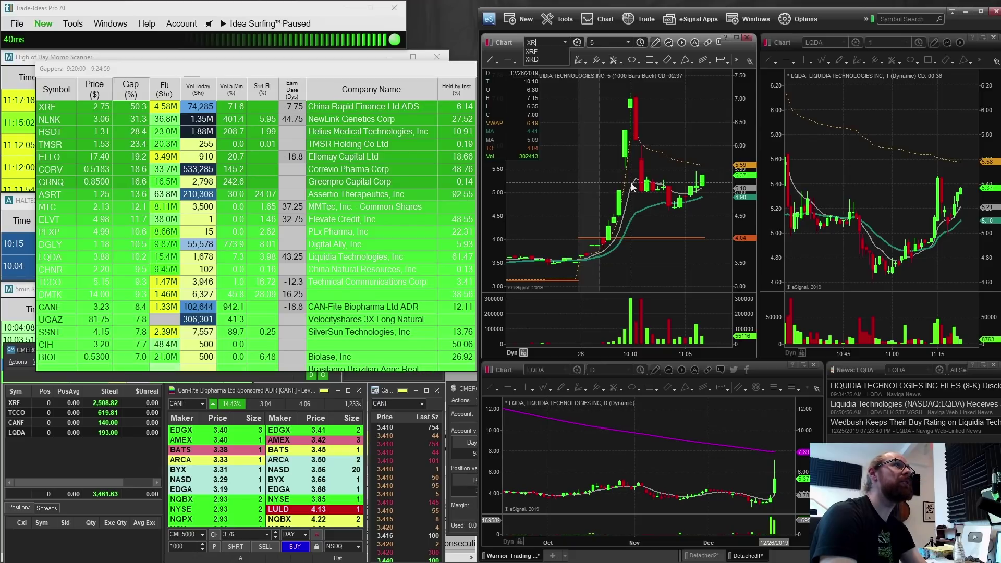
pyautogui.press('Return')
pyautogui.moveTo(581, 217); pyautogui.dragTo(731, 208)
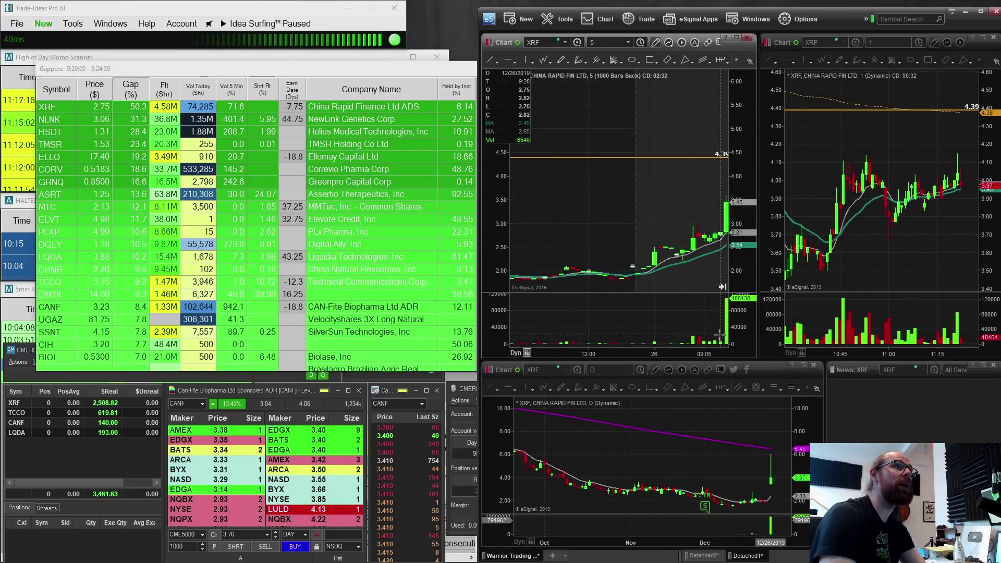
pyautogui.scroll(3, 688, 224)
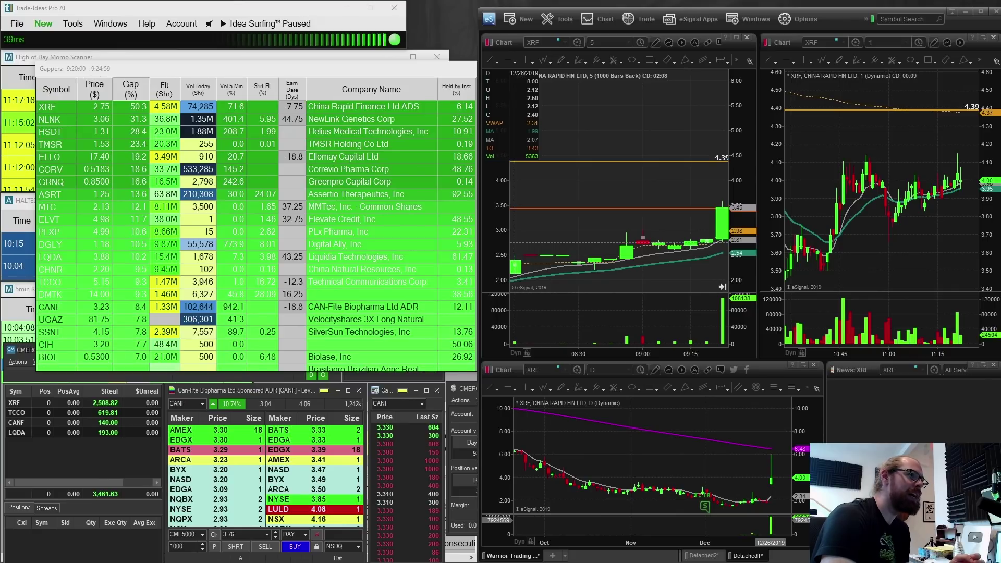
pyautogui.hotkey('alt', 'Tab')
# - Maximize the recording, rewind to just before the open, and play through the XRF buy orders
pyautogui.doubleClick(496, 59)
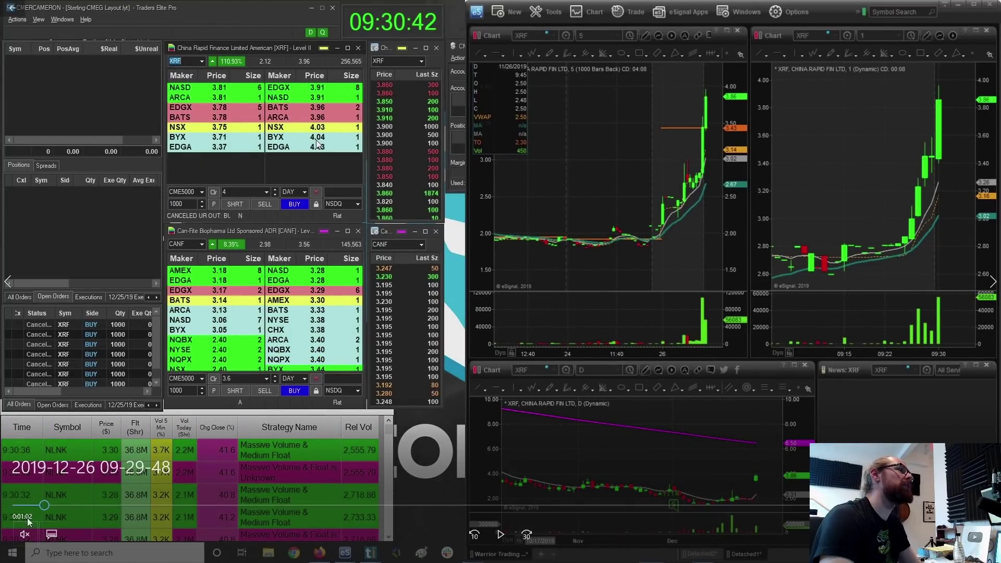
pyautogui.moveTo(28, 504); pyautogui.dragTo(25, 507)
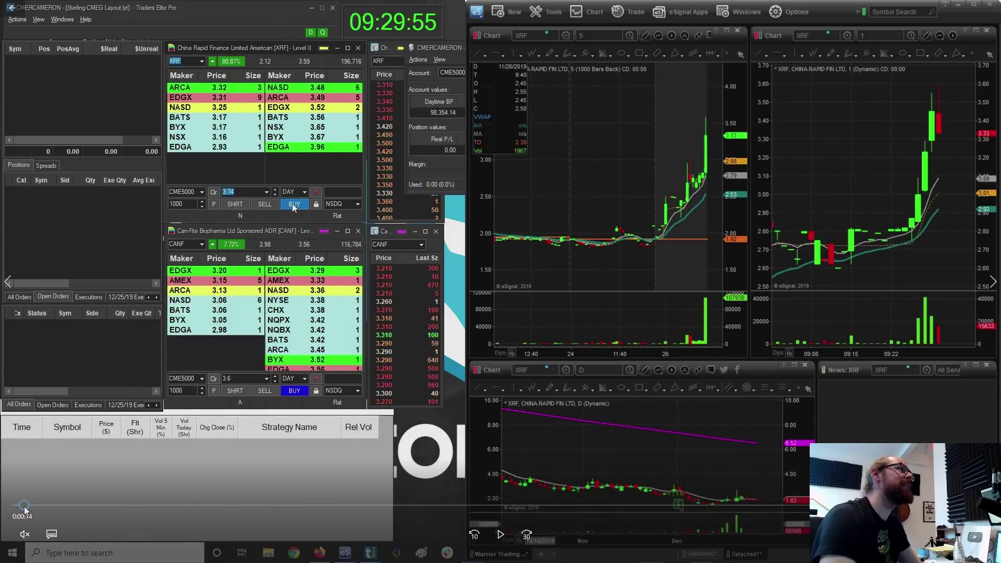
pyautogui.press('space')
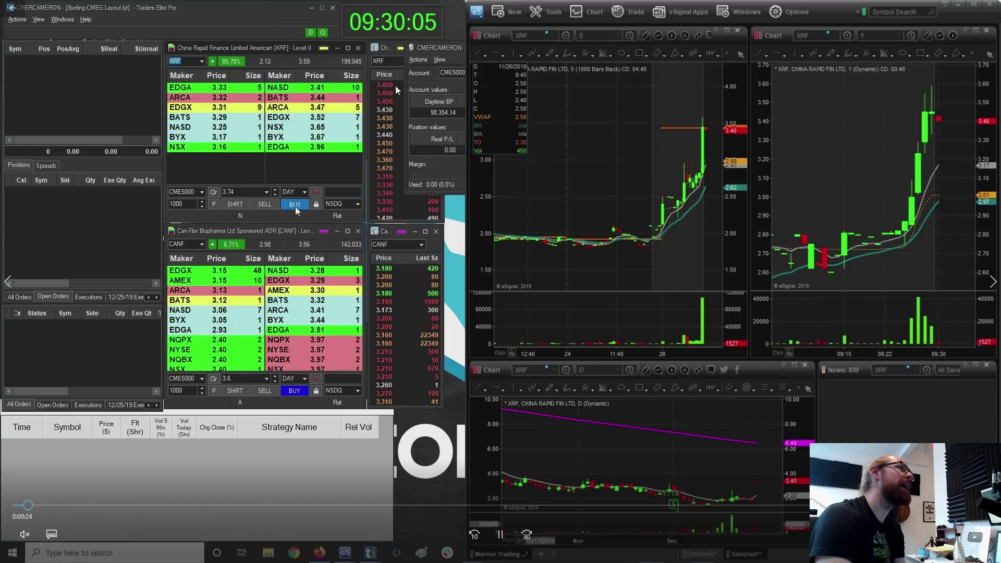
pyautogui.press('space')
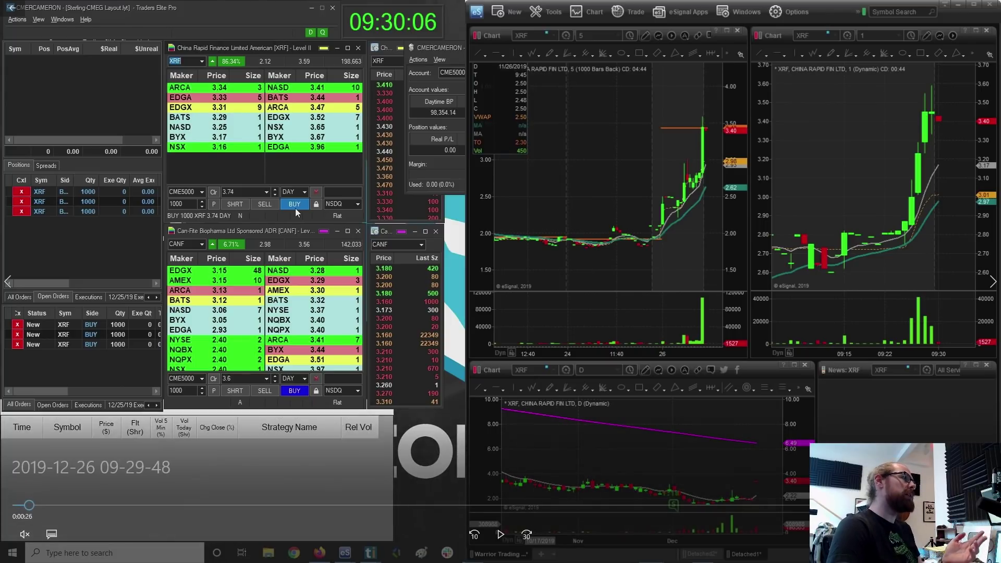
# - Continue the replay in short bursts, pausing at about 09:30:29
pyautogui.click(499, 536)
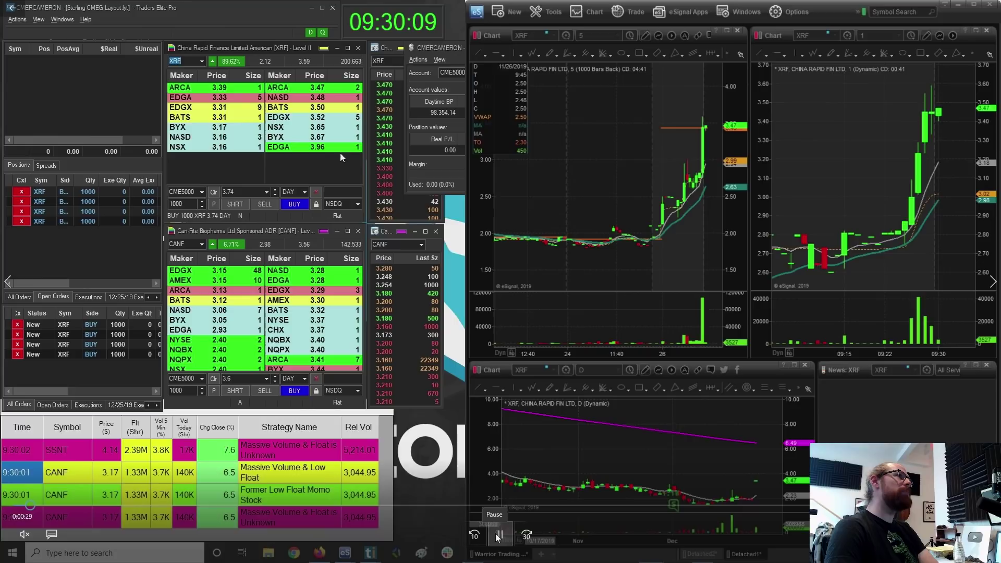
pyautogui.click(499, 536)
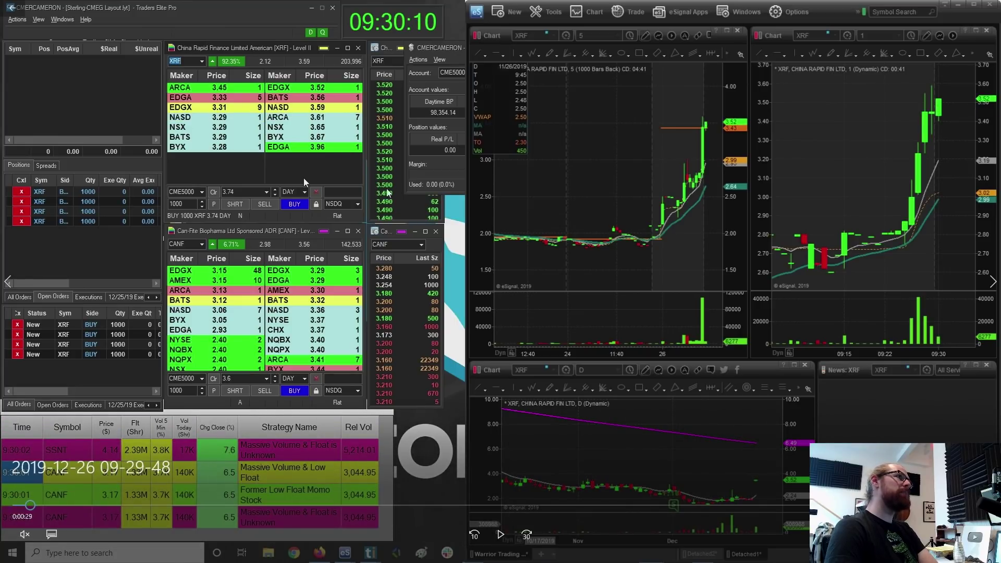
pyautogui.click(502, 535)
pyautogui.click(503, 535)
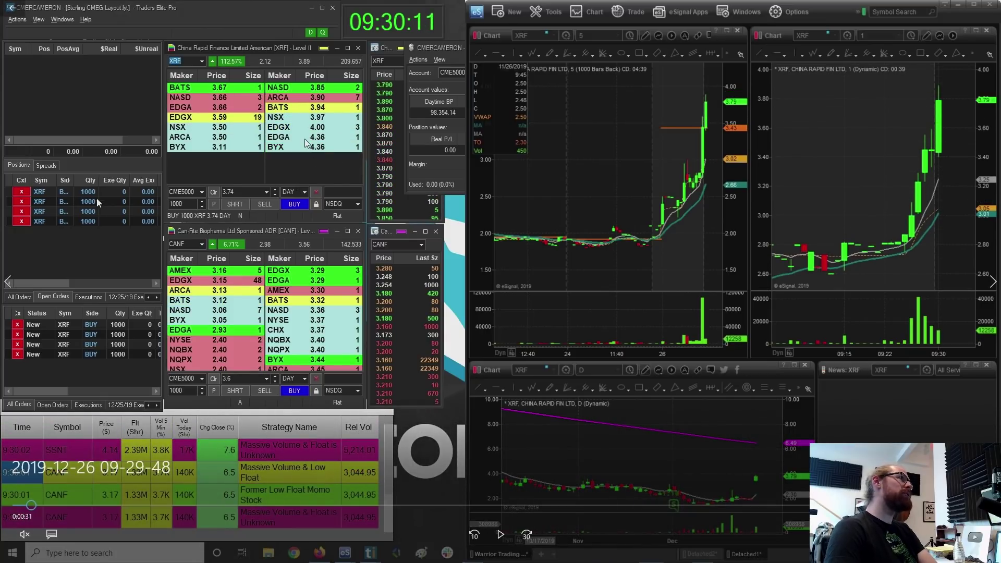
pyautogui.click(501, 535)
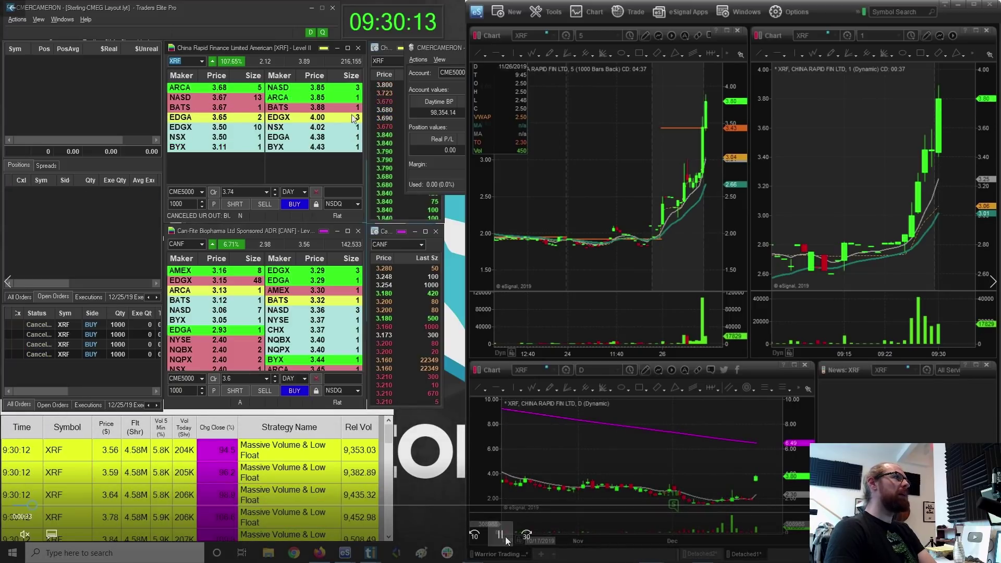
pyautogui.moveTo(505, 541)
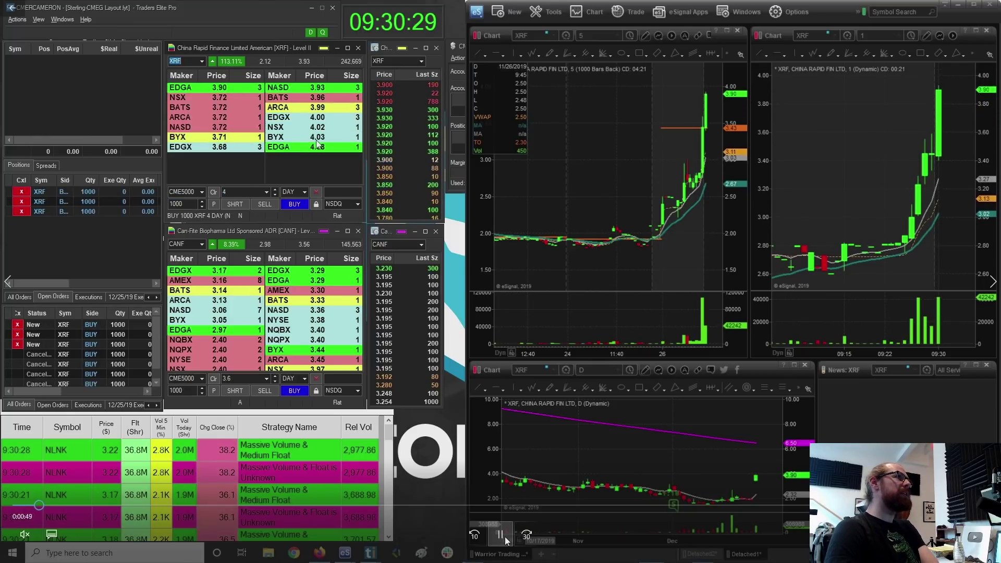
pyautogui.click(504, 537)
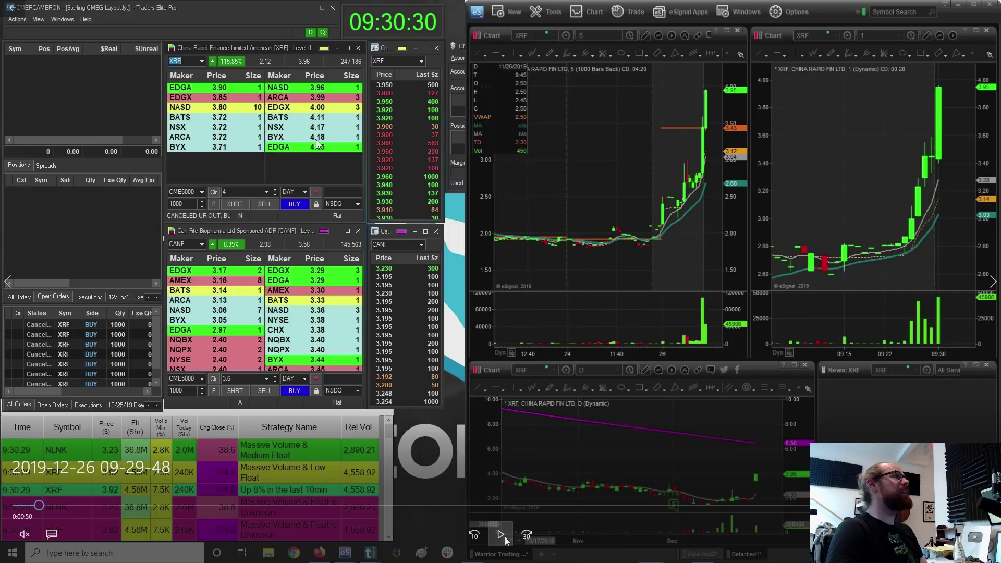
# - Play the replay to 09:31:15, pausing once XRF shows Long 2,000 at a 3.83 average
pyautogui.click(501, 536)
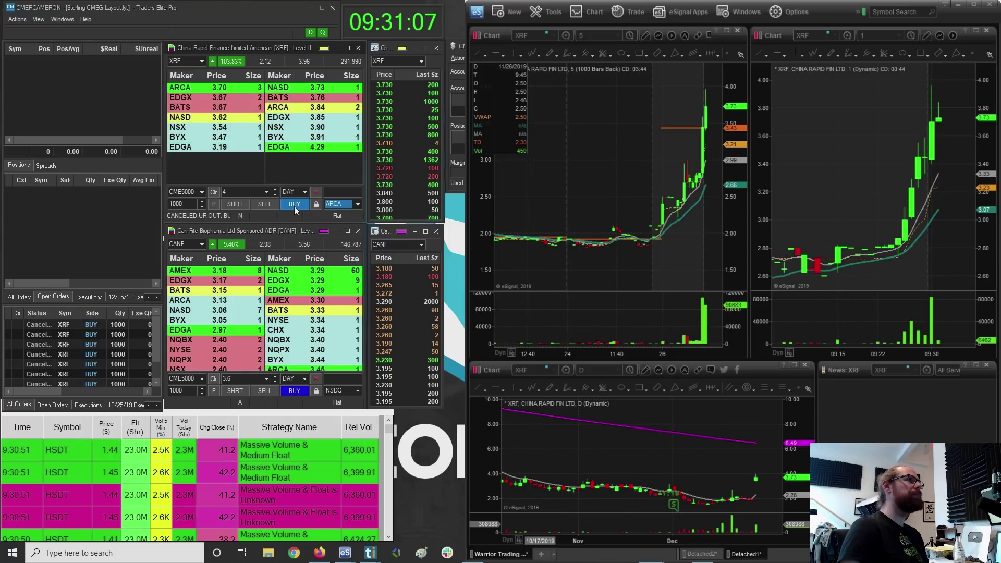
pyautogui.moveTo(446, 179)
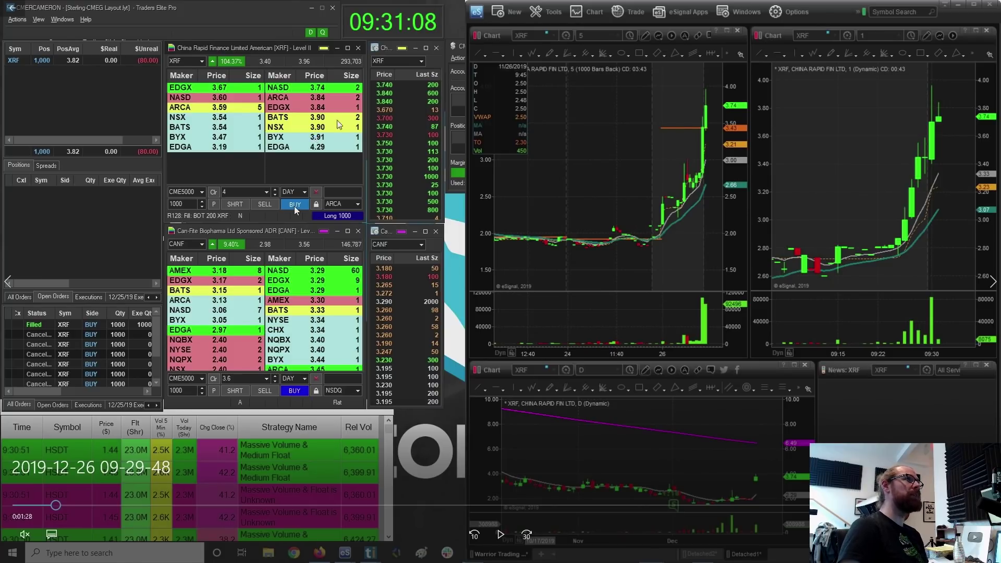
pyautogui.click(315, 128)
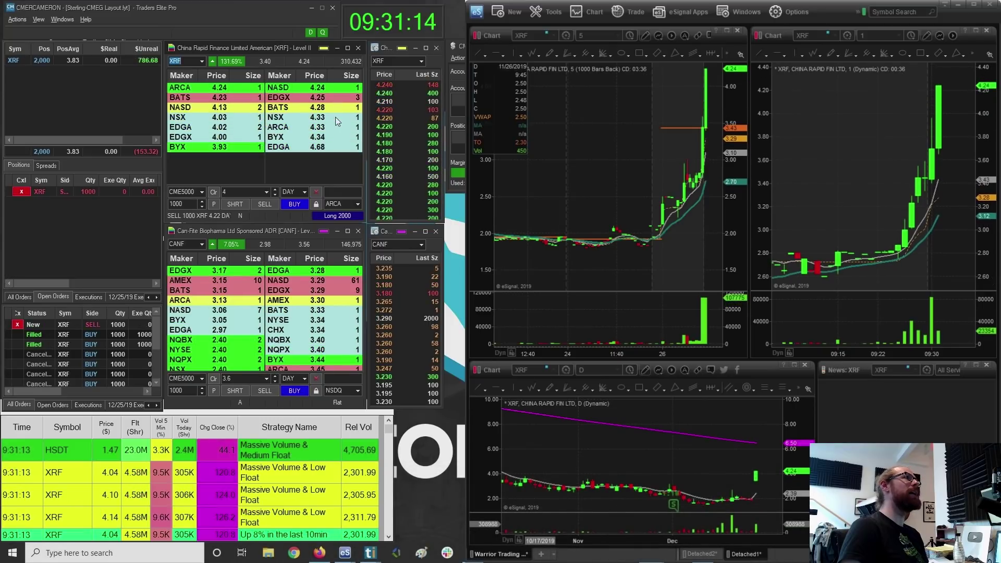
pyautogui.click(316, 130)
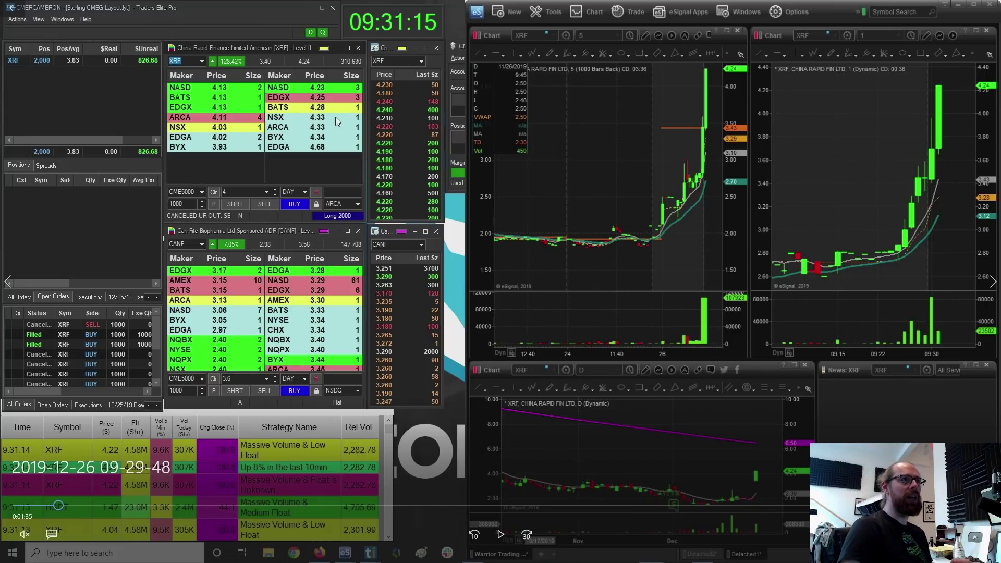
# - Close the recording and zoom the 5-minute and 1-minute XRF charts onto the 09:21–09:35 spike
pyautogui.press('Escape')
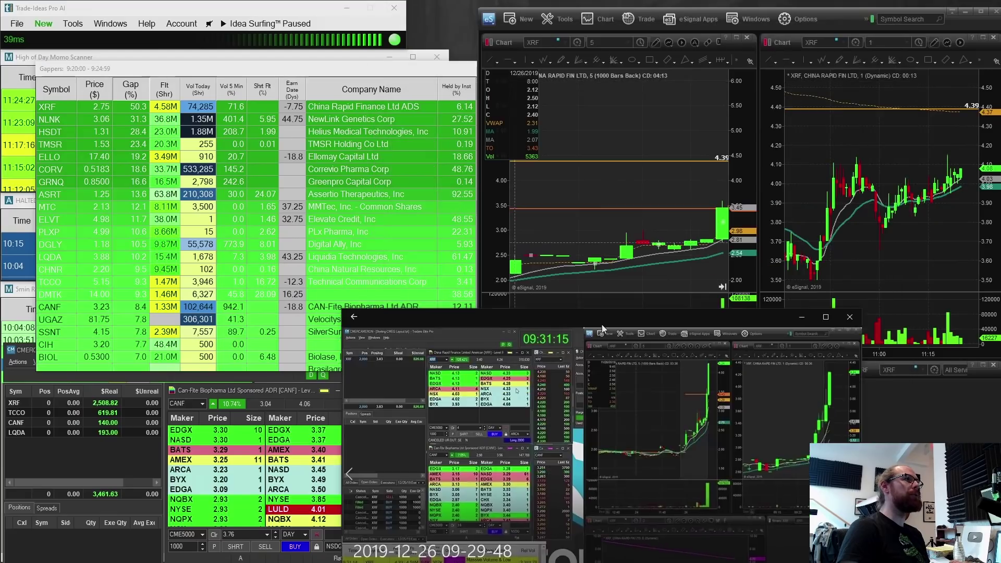
pyautogui.hotkey('alt', 'F4')
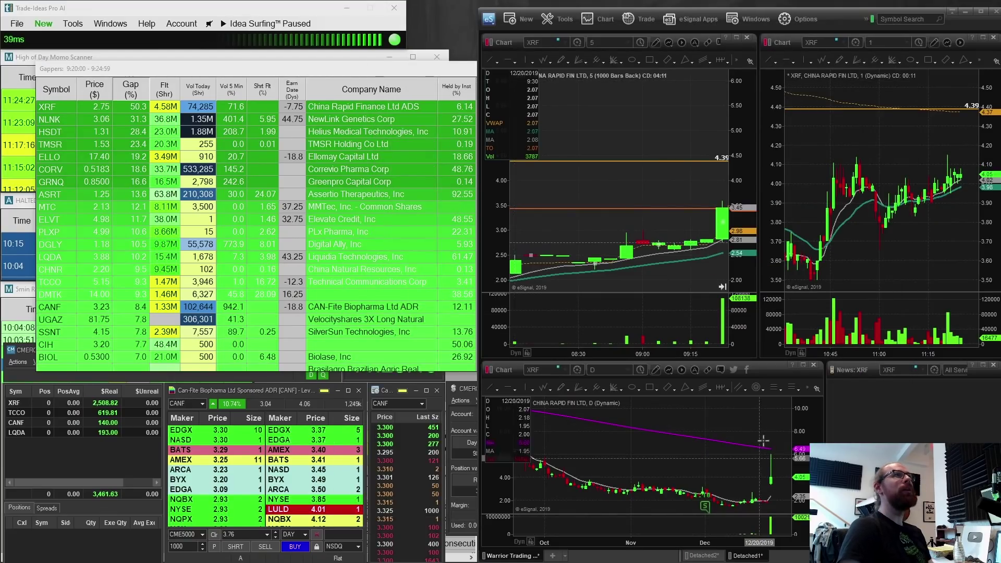
pyautogui.click(622, 146)
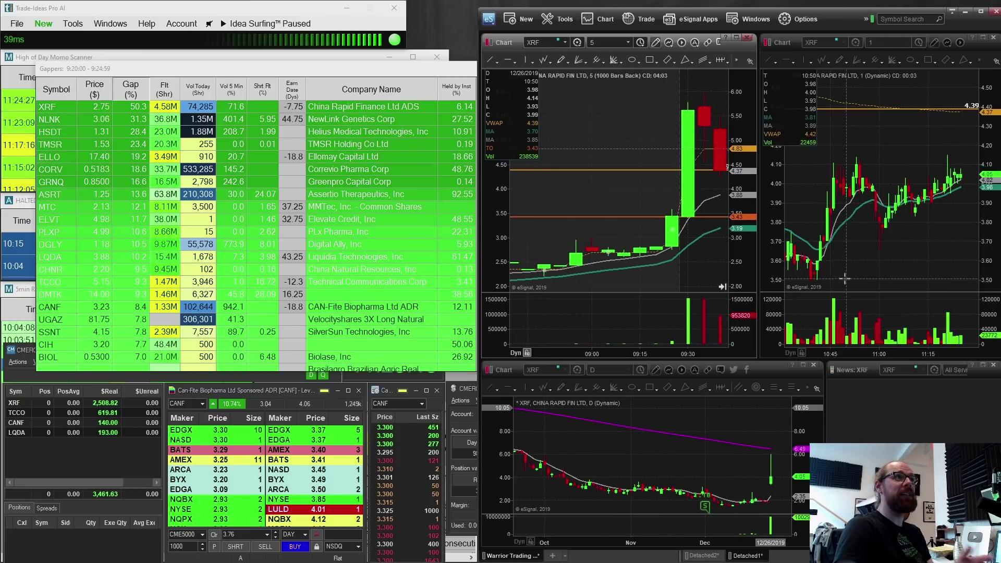
pyautogui.scroll(5, 842, 235)
pyautogui.scroll(-10, 821, 351)
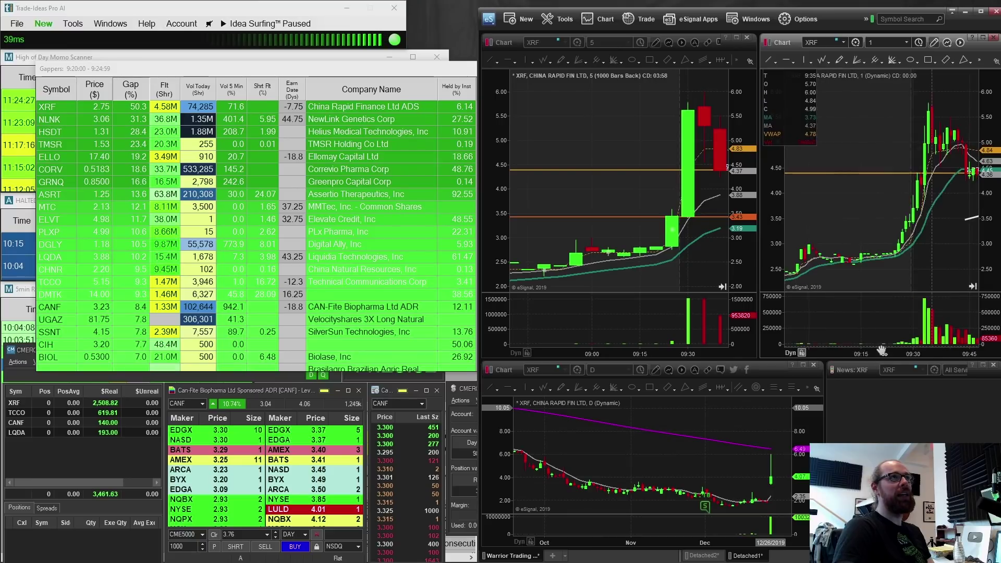
pyautogui.scroll(5, 904, 206)
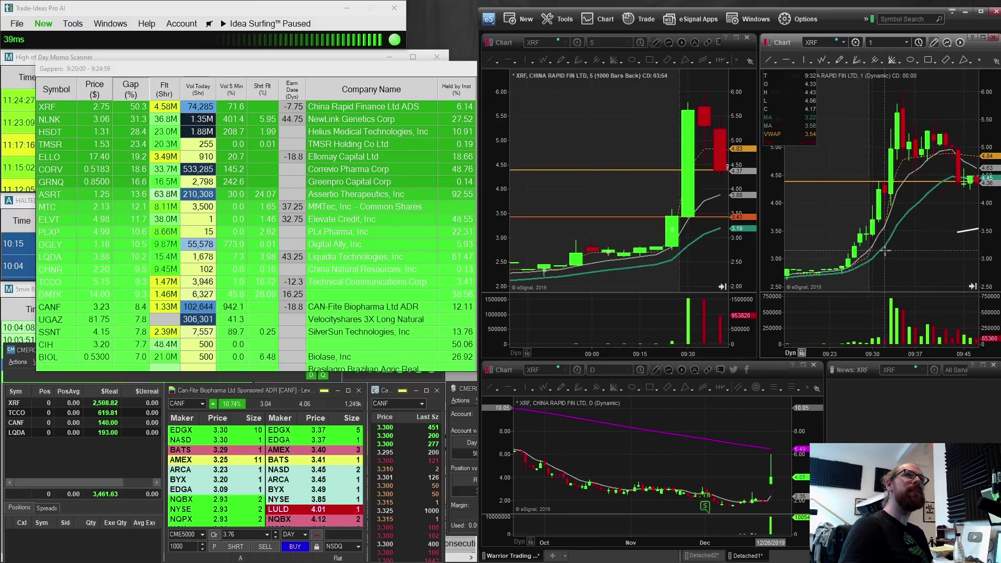
pyautogui.moveTo(892, 221); pyautogui.dragTo(941, 247)
pyautogui.scroll(3, 929, 162)
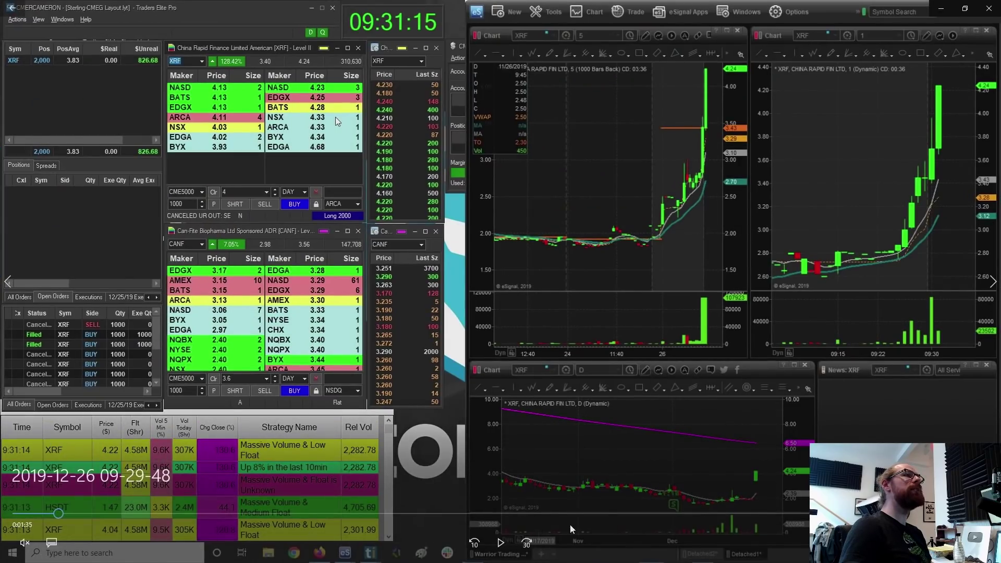
# - Skip the replay forward along the seek bar to about 09:33, with 3,000 XRF shares long
pyautogui.click(505, 544)
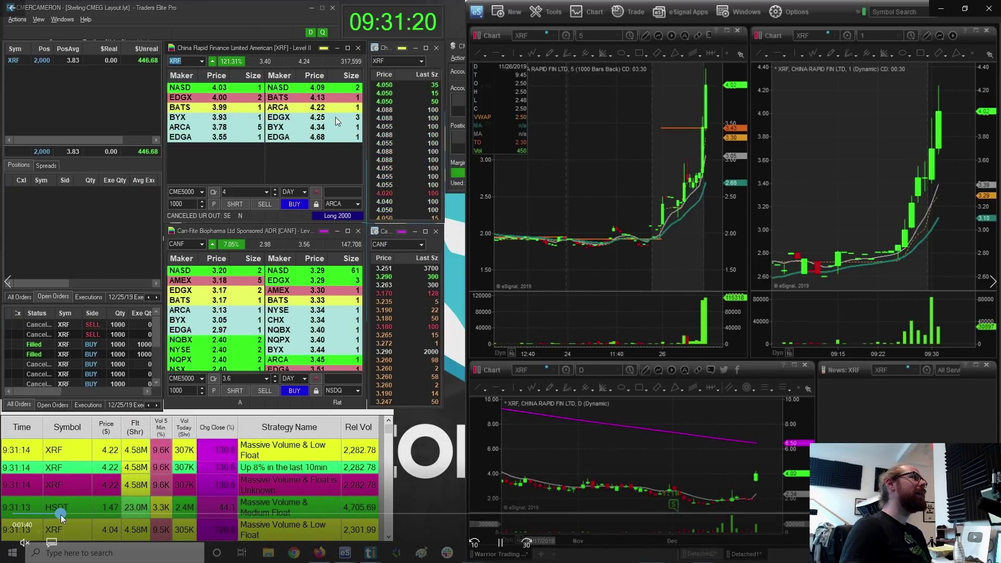
pyautogui.click(66, 514)
pyautogui.click(70, 515)
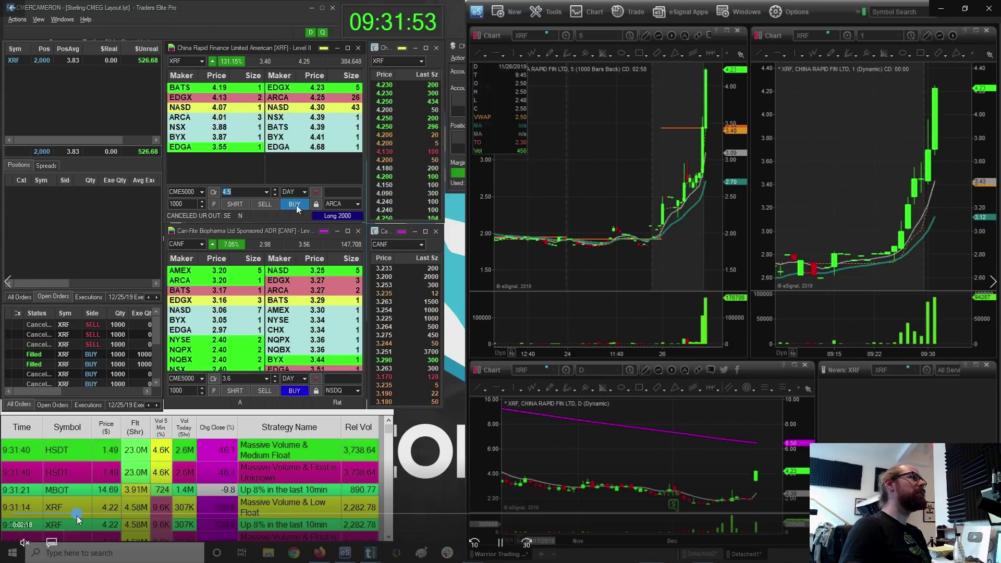
pyautogui.click(79, 515)
pyautogui.click(80, 516)
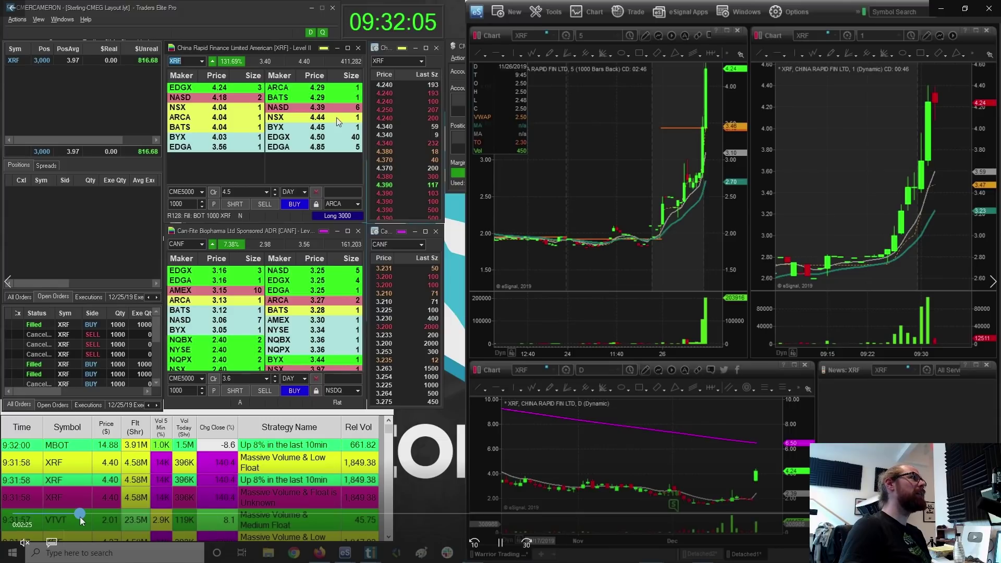
pyautogui.moveTo(80, 516); pyautogui.dragTo(78, 516)
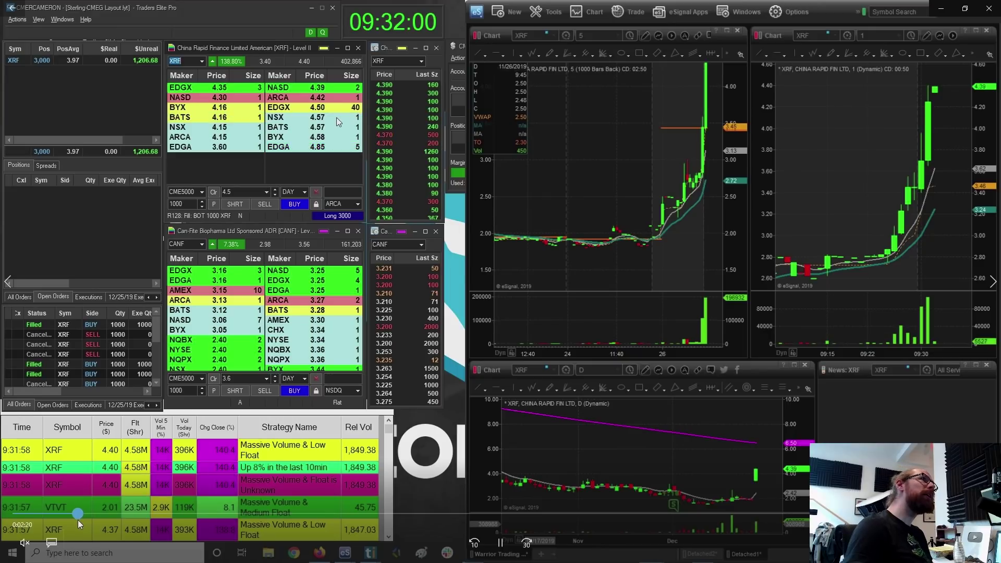
pyautogui.moveTo(77, 521); pyautogui.dragTo(104, 523)
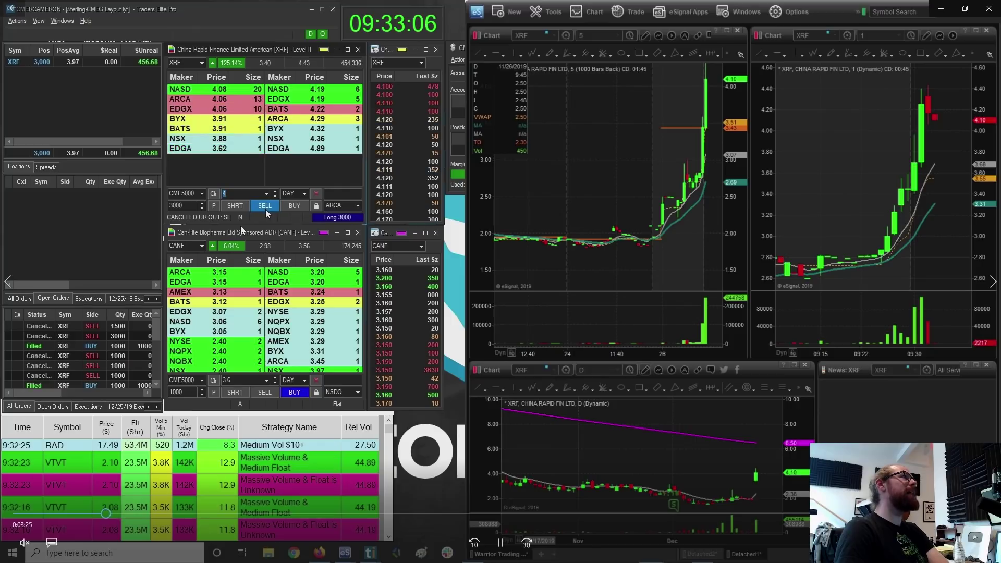
# - Play the replay until XRF is sold flat at 09:33:14, realizing 96.68
pyautogui.press('space')
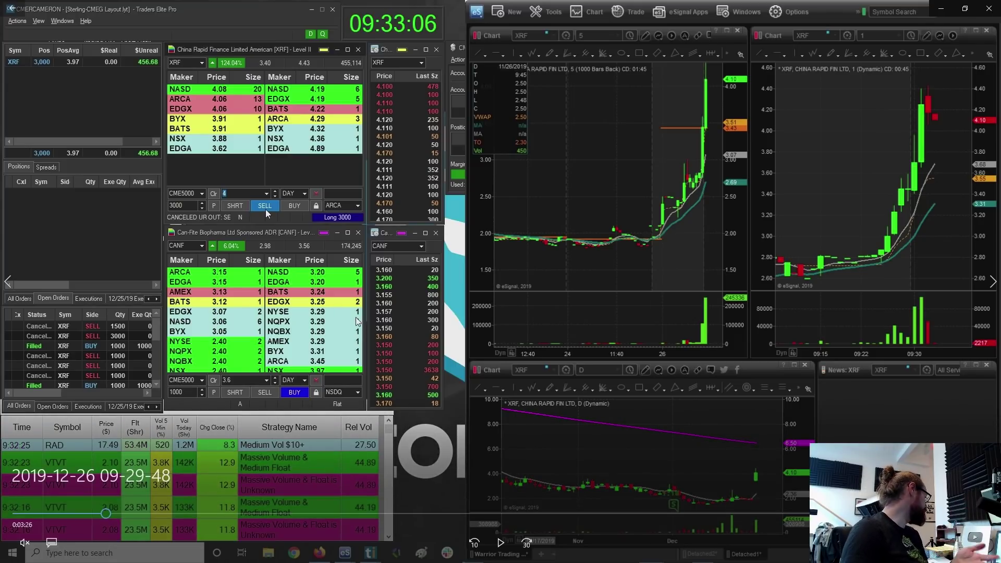
pyautogui.click(499, 543)
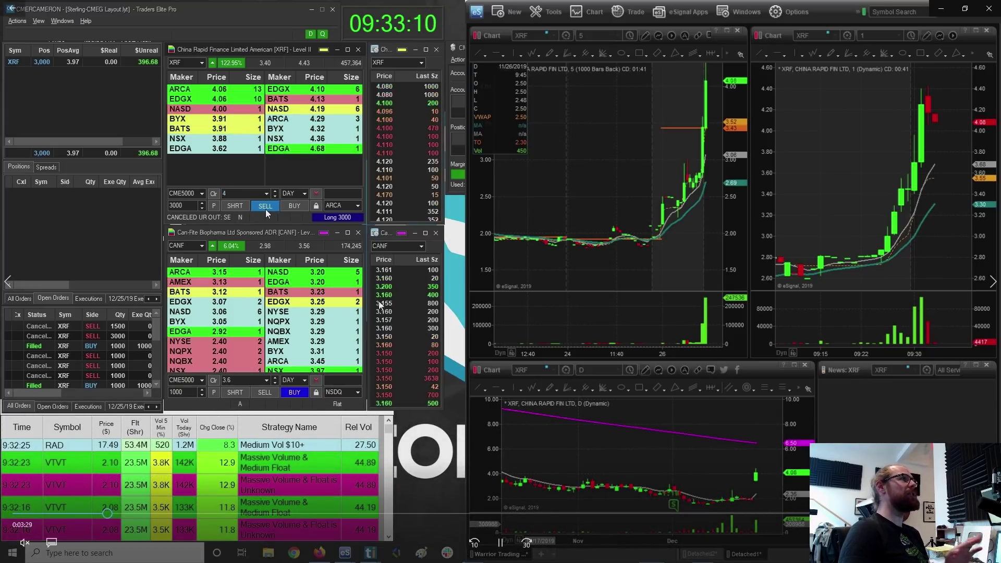
pyautogui.press('space')
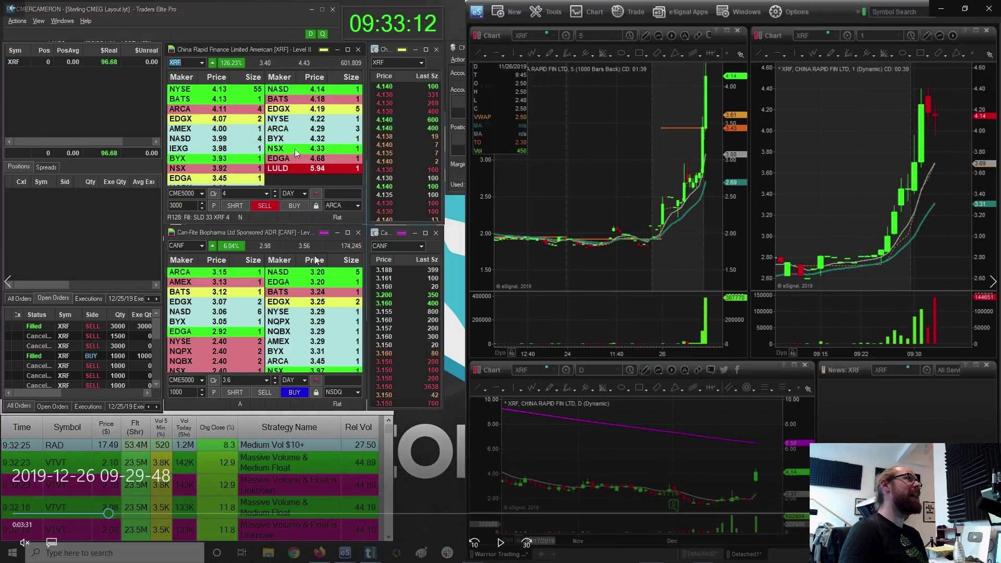
pyautogui.press('space')
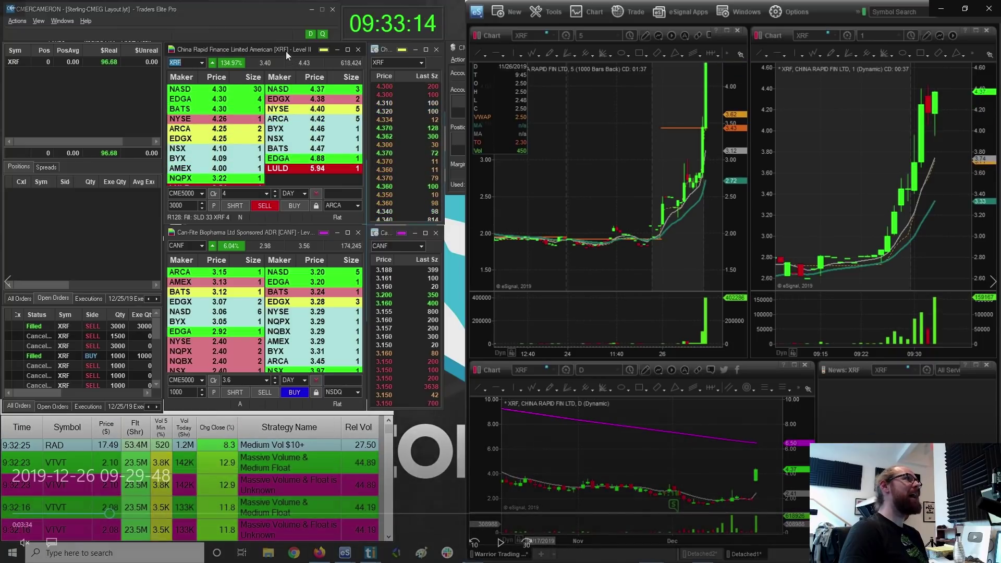
# - Skip the replay ahead through the XRF add-ons to around 09:34:45
pyautogui.press('space')
pyautogui.press('space')
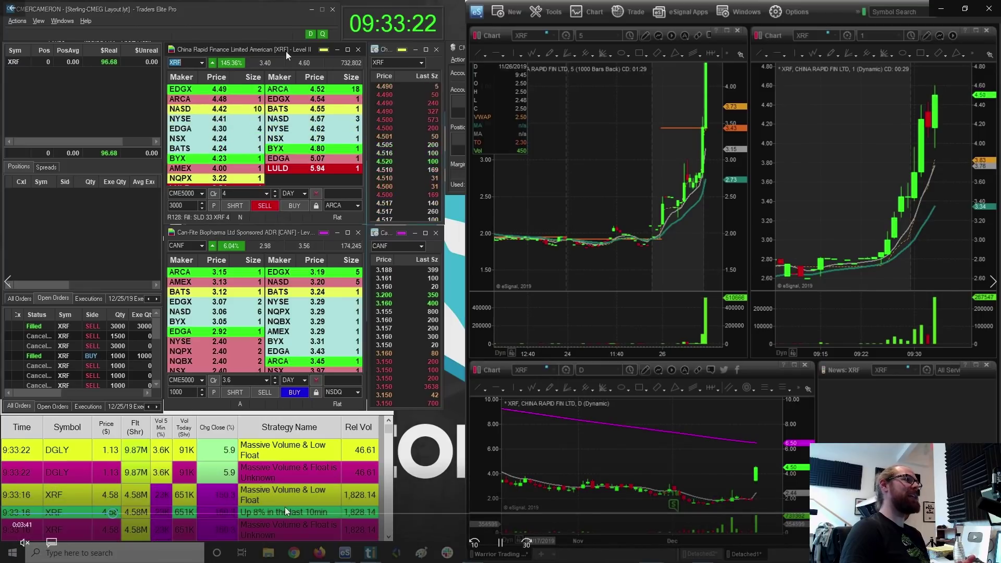
pyautogui.click(124, 515)
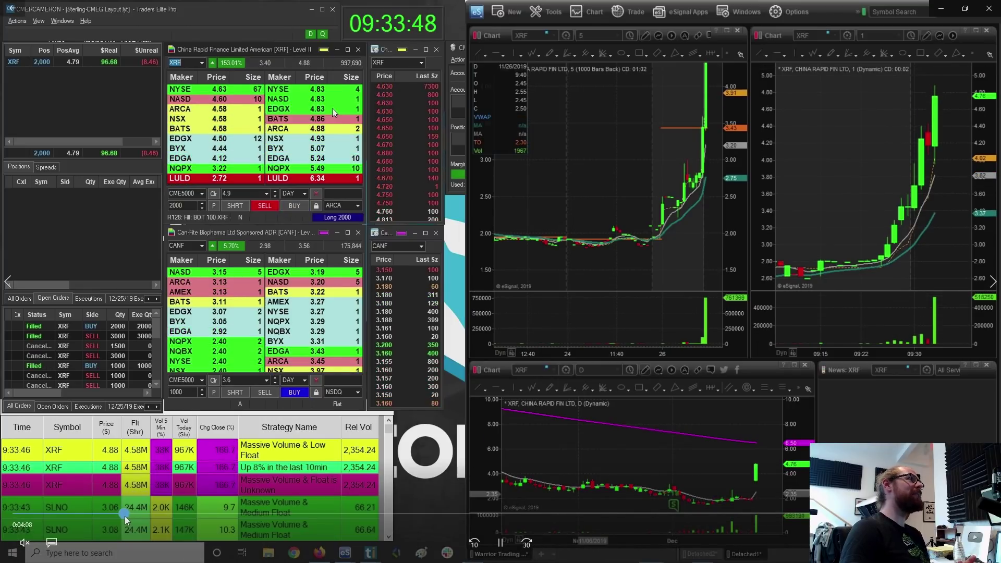
pyautogui.click(123, 515)
pyautogui.click(125, 518)
pyautogui.click(127, 518)
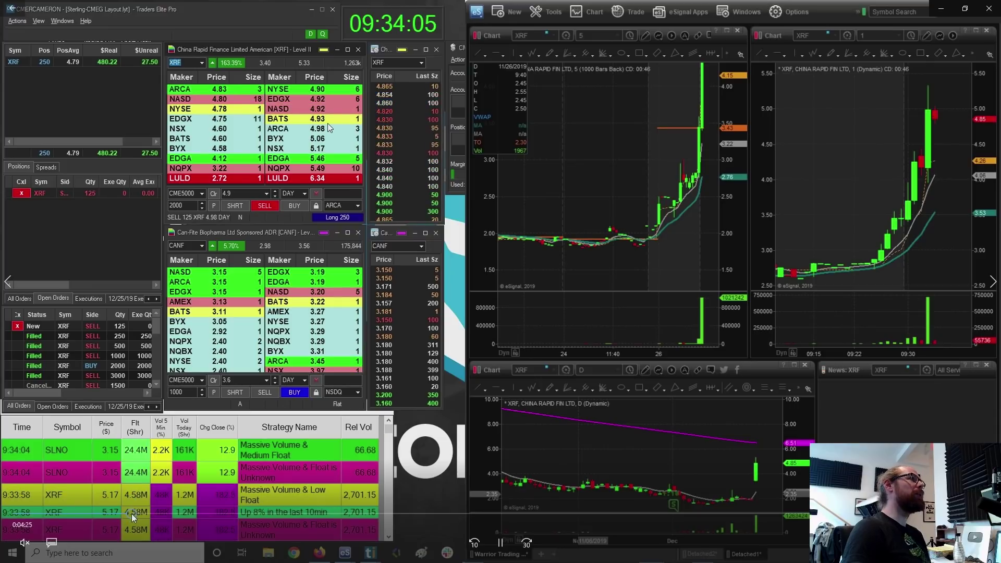
pyautogui.click(143, 517)
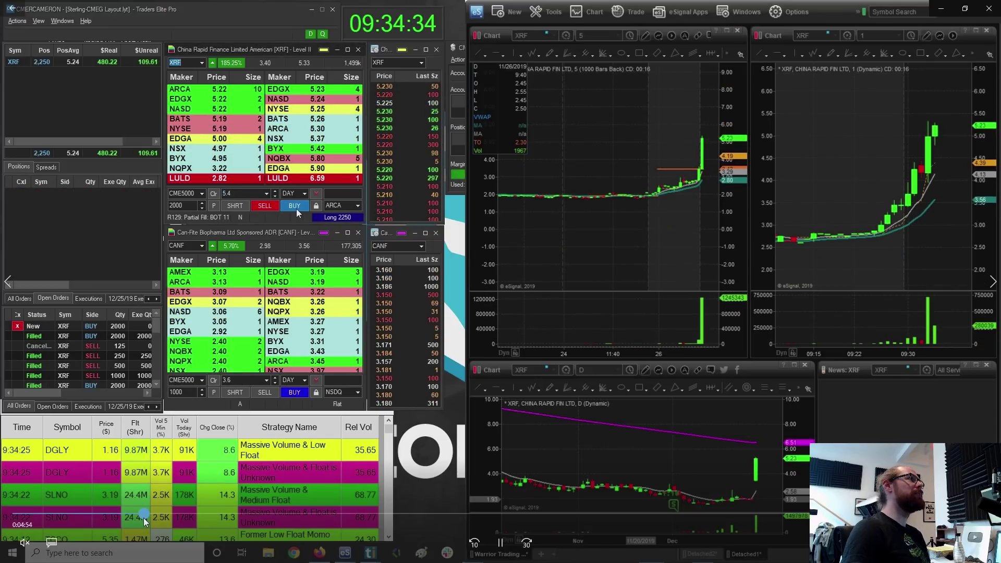
pyautogui.click(142, 517)
pyautogui.click(146, 518)
pyautogui.click(150, 518)
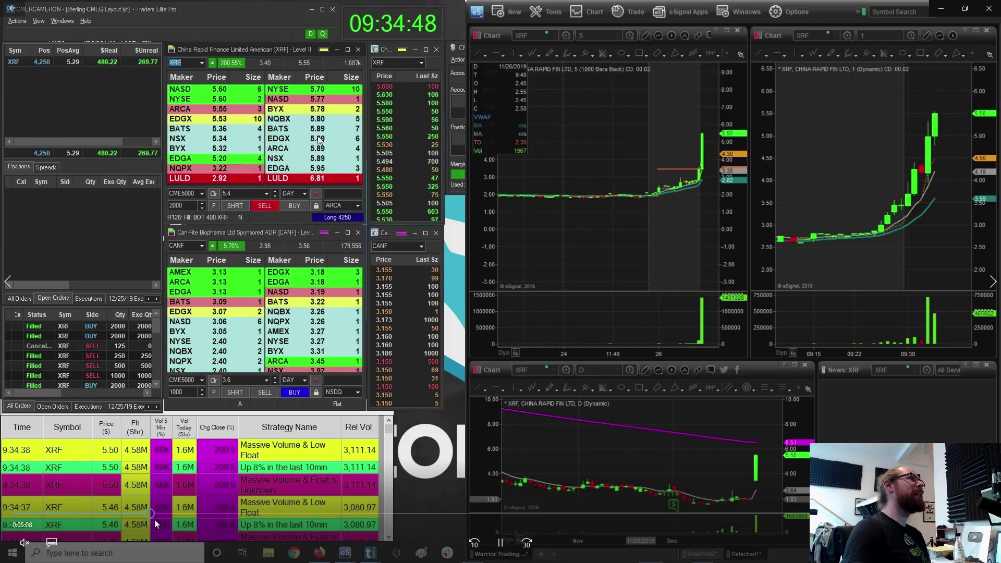
# - Pause at the 4,250-share position and its sell order, then minimize the video player
pyautogui.press('space')
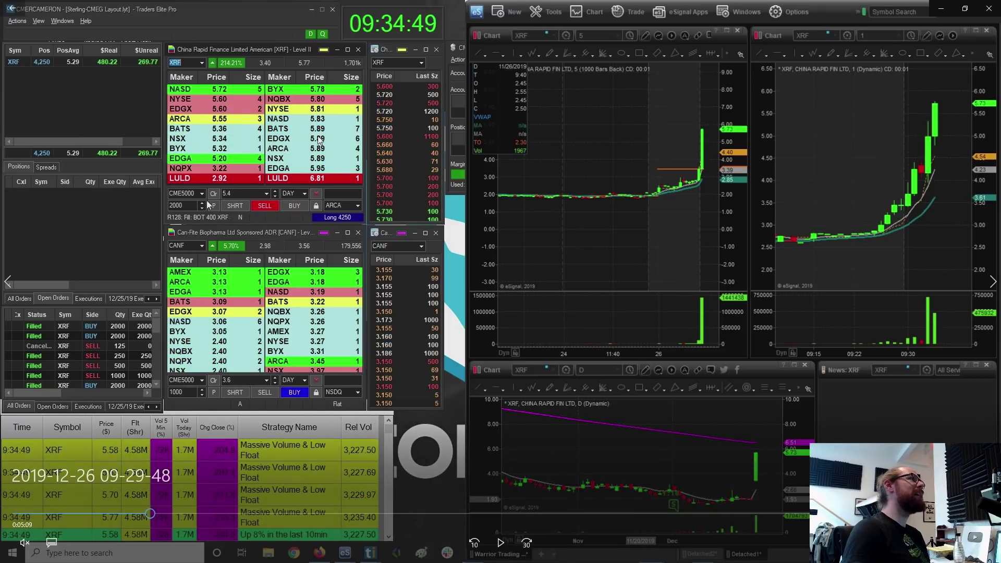
pyautogui.press('space')
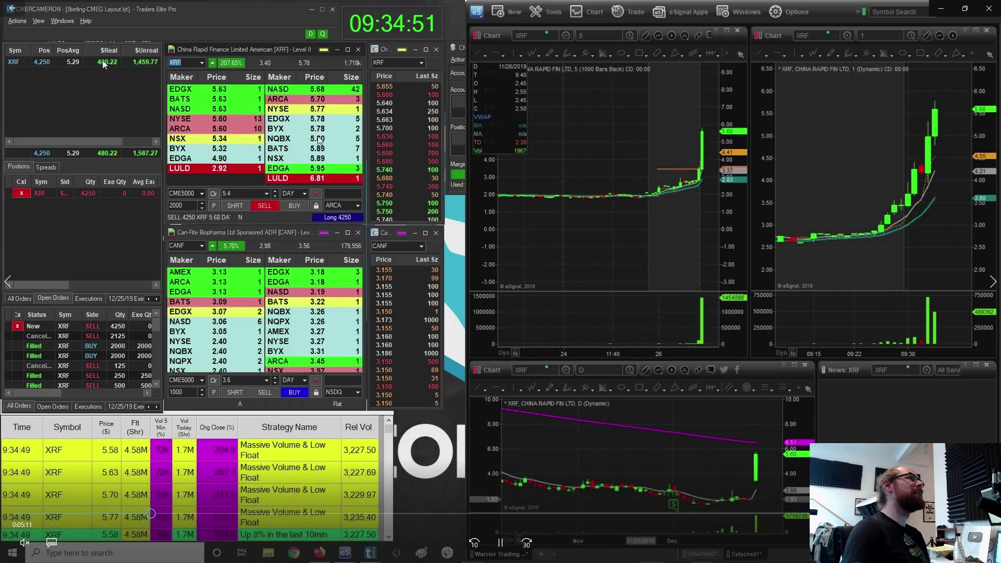
pyautogui.press('space')
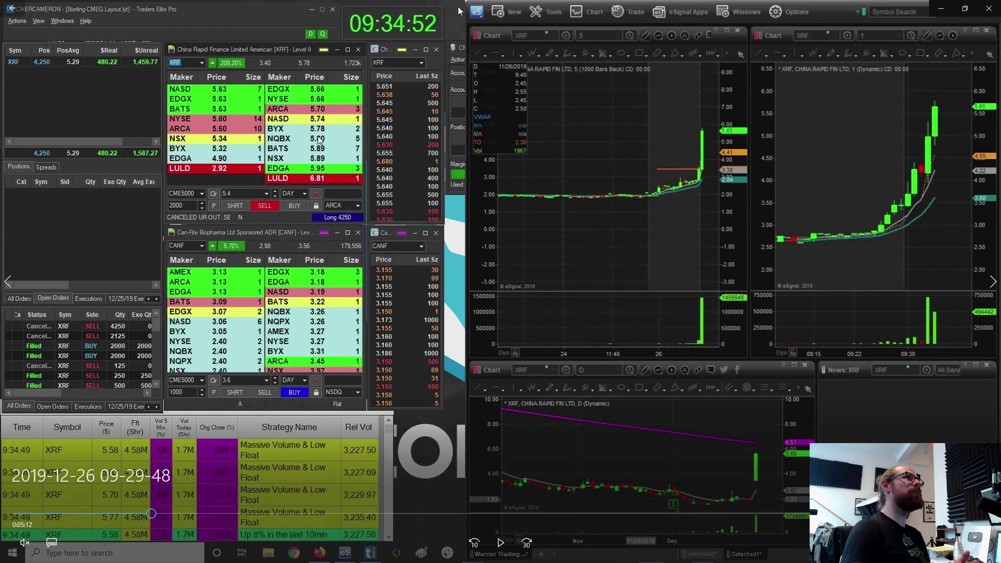
pyautogui.click(459, 9)
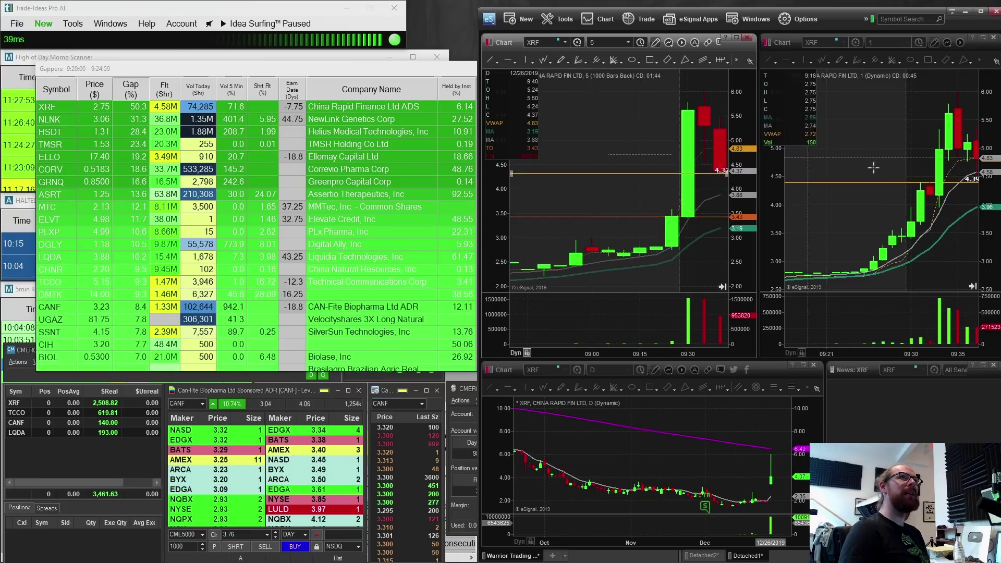
# - Mark the 1-minute XRF chart with an arrow pointing left at the 09:40 candles near 5.00
pyautogui.scroll(-5, 928, 144)
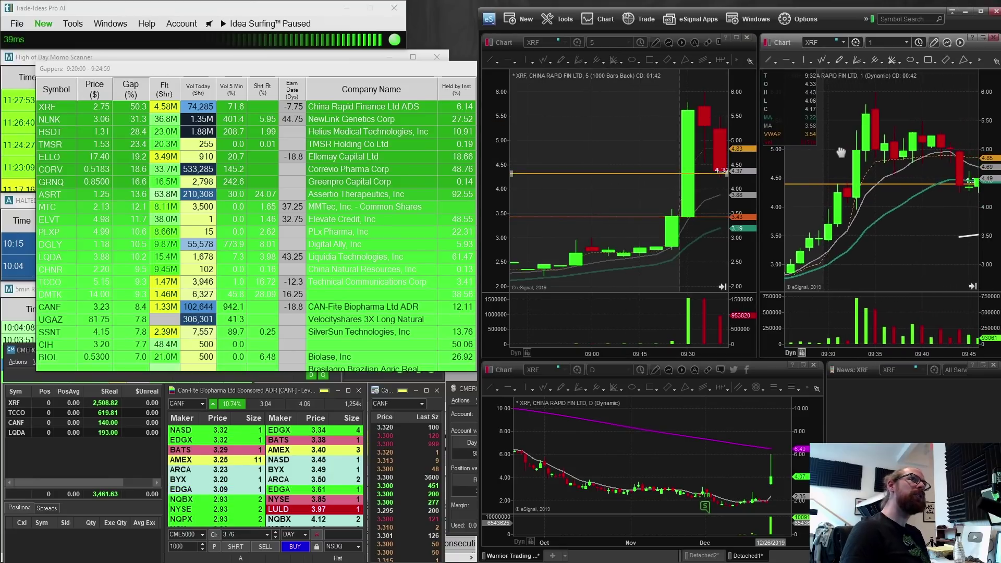
pyautogui.click(787, 63)
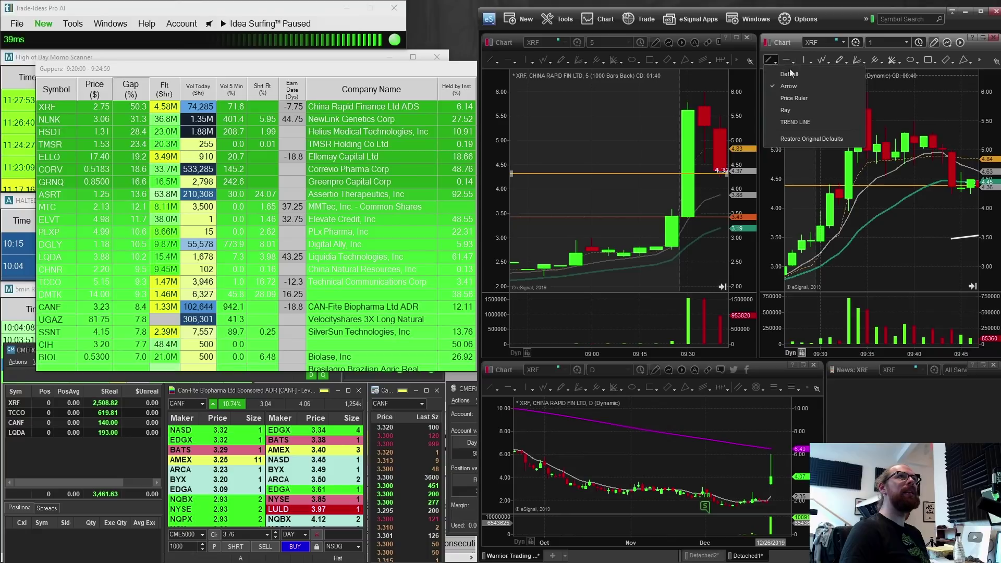
pyautogui.click(798, 86)
pyautogui.moveTo(839, 150); pyautogui.dragTo(911, 136)
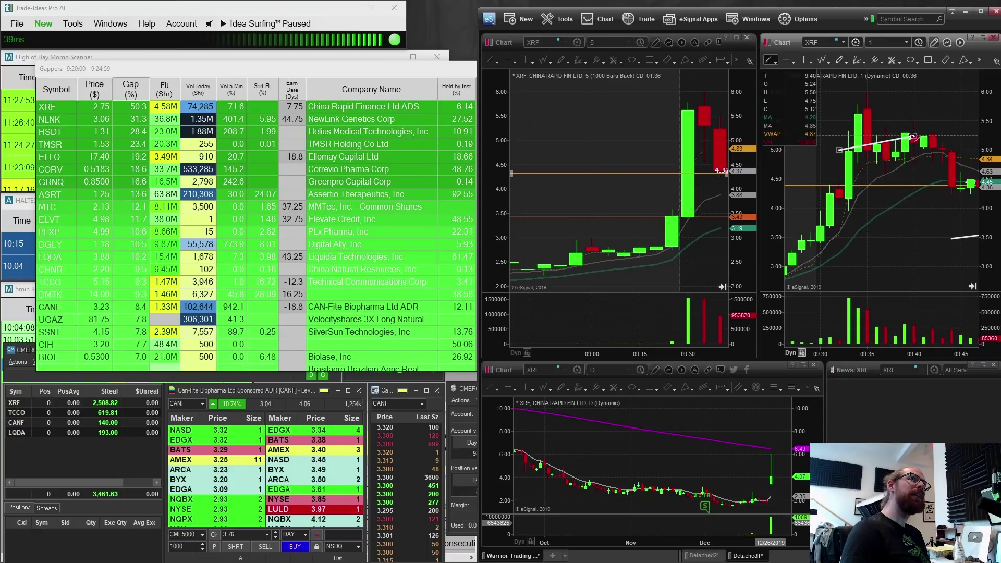
pyautogui.moveTo(953, 117); pyautogui.dragTo(916, 120)
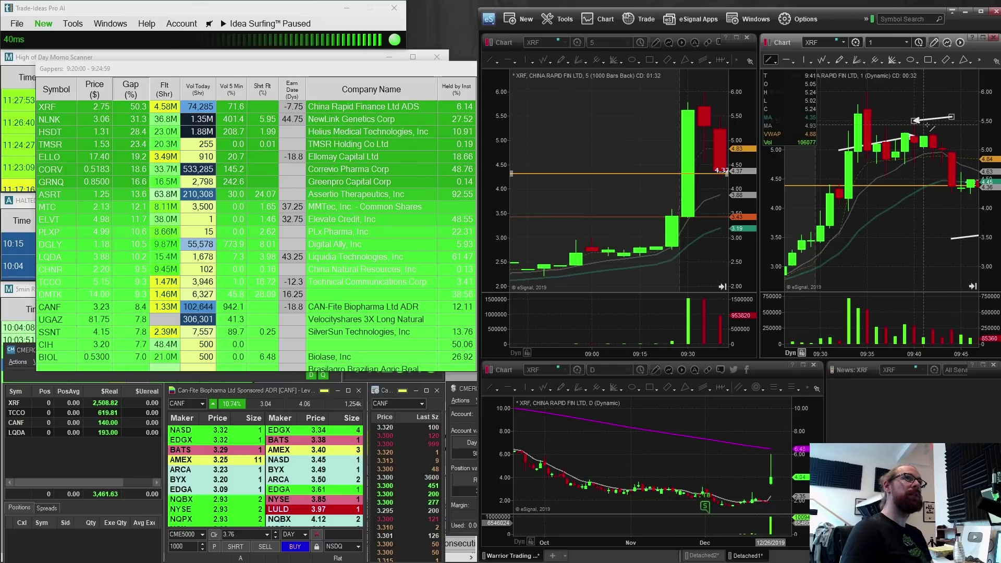
pyautogui.press('Delete')
pyautogui.press('Delete')
pyautogui.moveTo(952, 129)
pyautogui.mouseDown()
pyautogui.moveTo(913, 137)
pyautogui.moveTo(935, 148)
pyautogui.mouseUp()
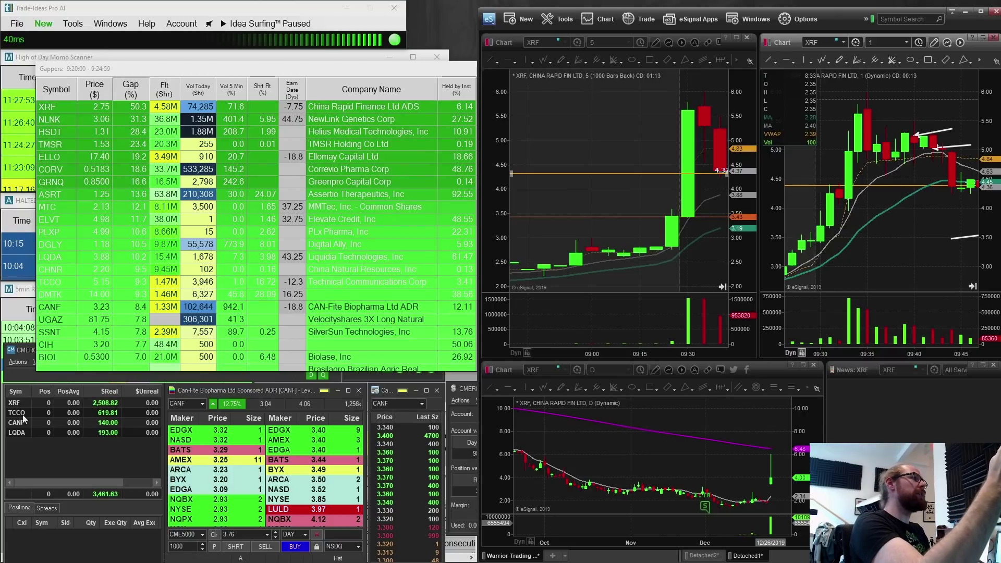
pyautogui.click(71, 447)
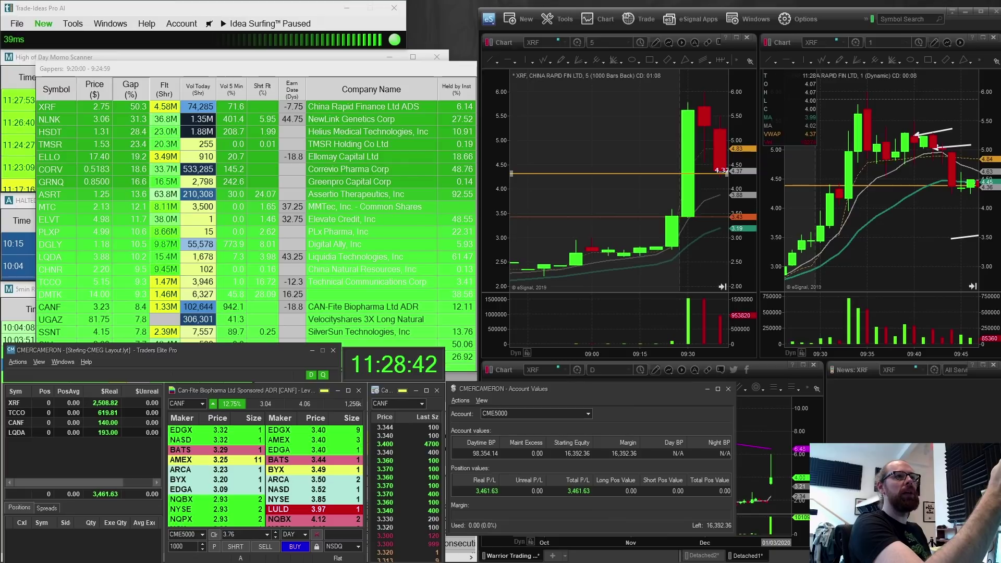
pyautogui.hotkey('alt', 'Tab')
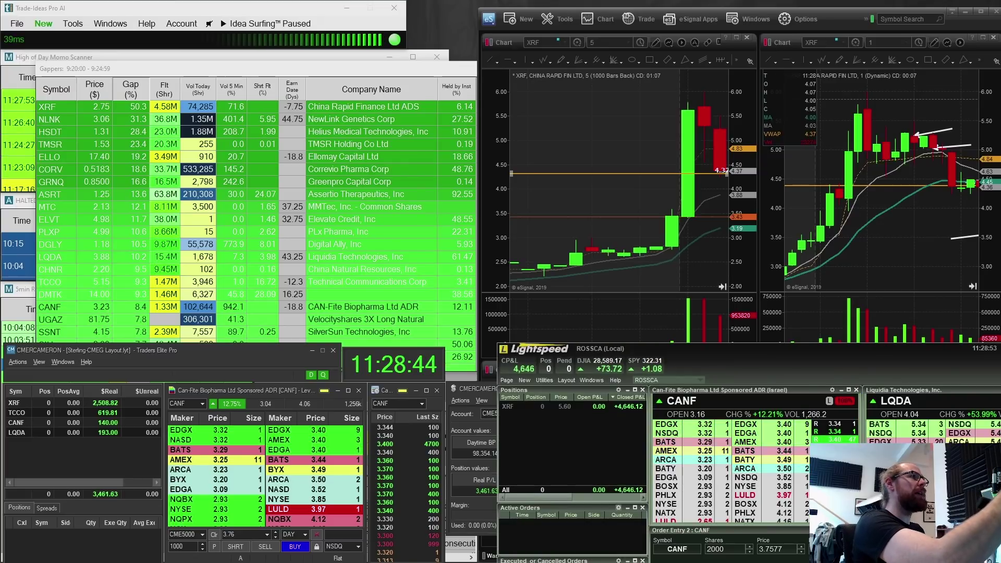
pyautogui.click(253, 346)
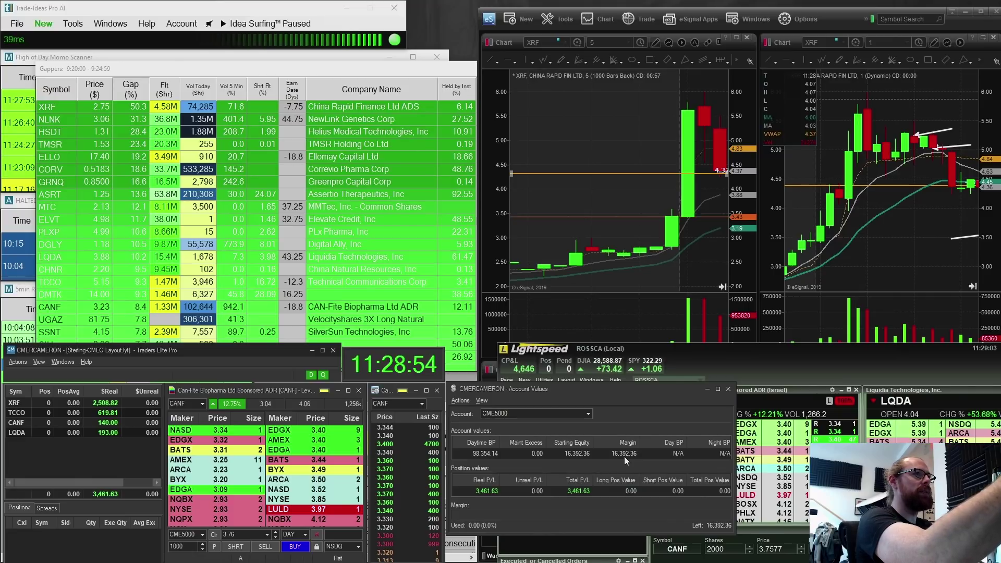
pyautogui.click(743, 363)
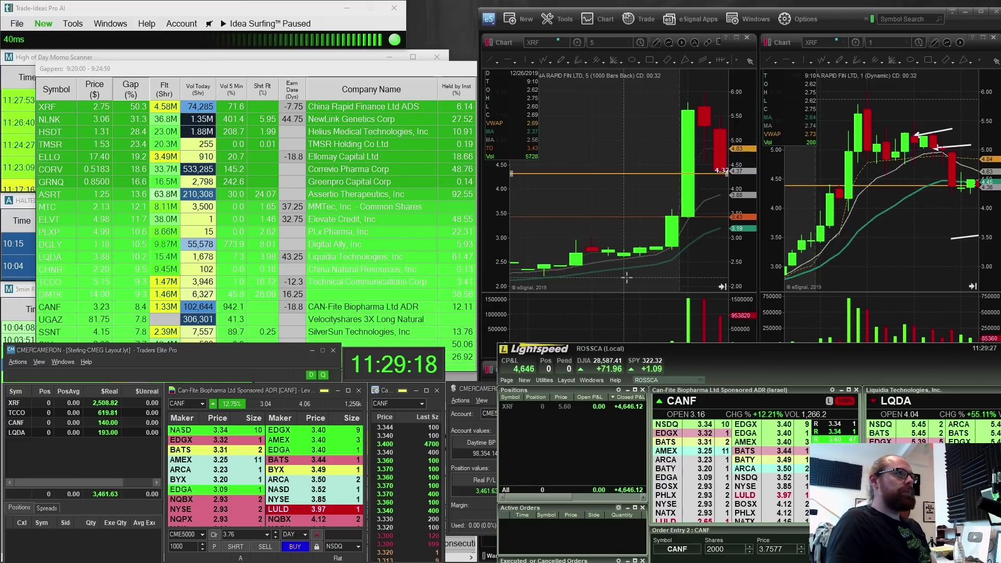
# - Pan the 5-minute XRF chart to the 09:30–10:30 range, then bring the Gappers scanner forward
pyautogui.click(646, 220)
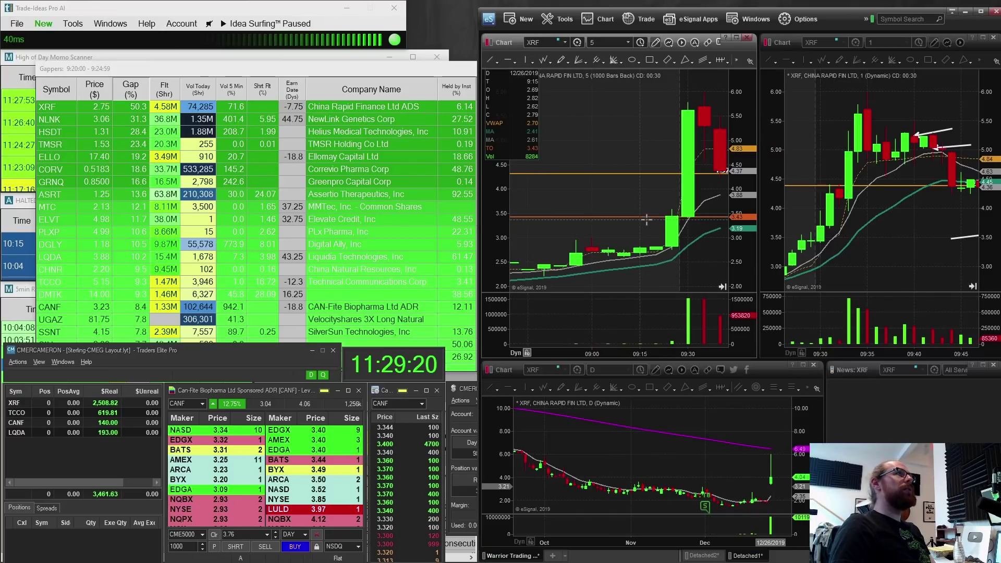
pyautogui.moveTo(740, 271); pyautogui.dragTo(585, 271)
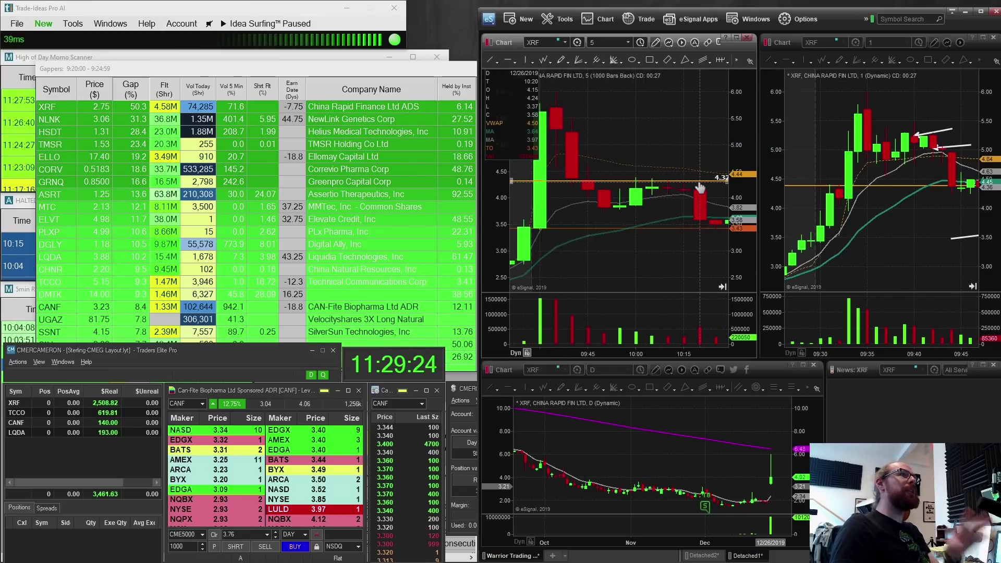
pyautogui.scroll(-2, 557, 313)
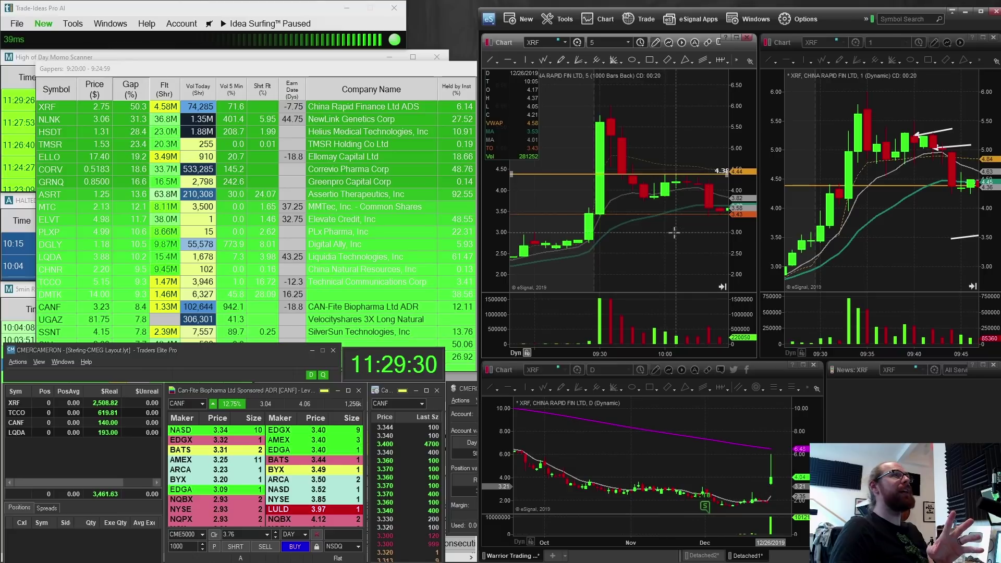
pyautogui.scroll(2, 708, 172)
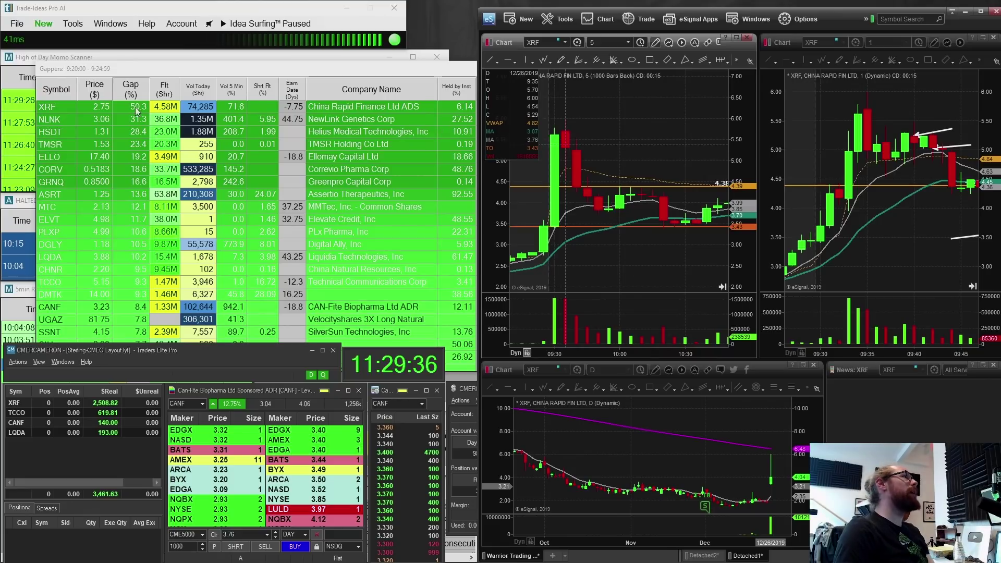
pyautogui.click(55, 119)
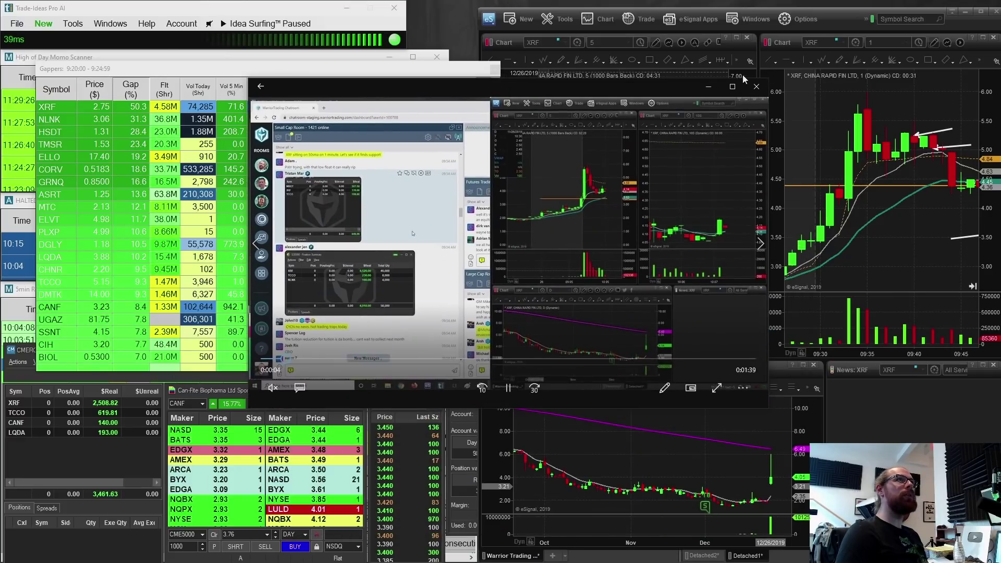
# - Play the chat-room recording full screen, pause it, and skip ahead to about 0:00:29
pyautogui.doubleClick(315, 256)
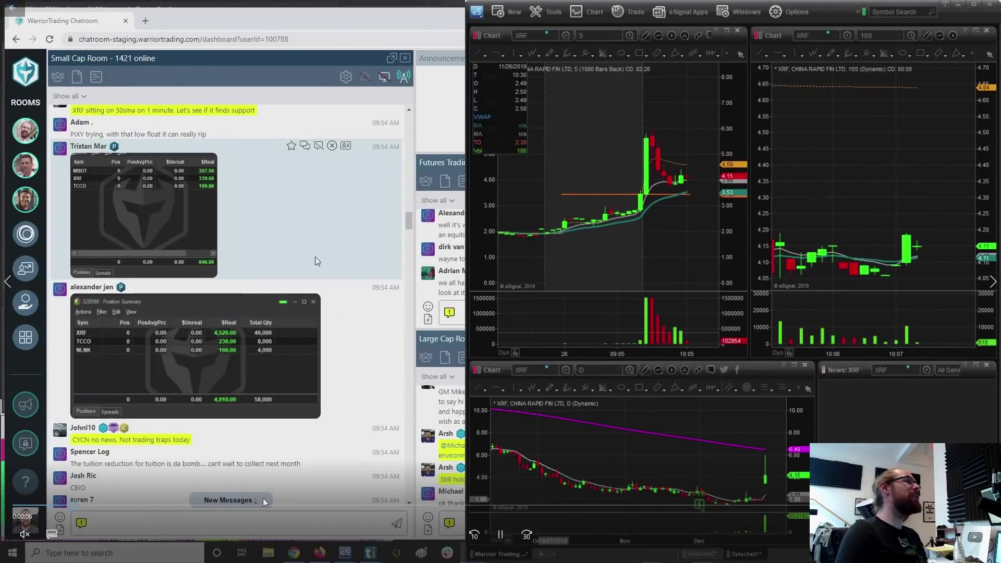
pyautogui.click(462, 514)
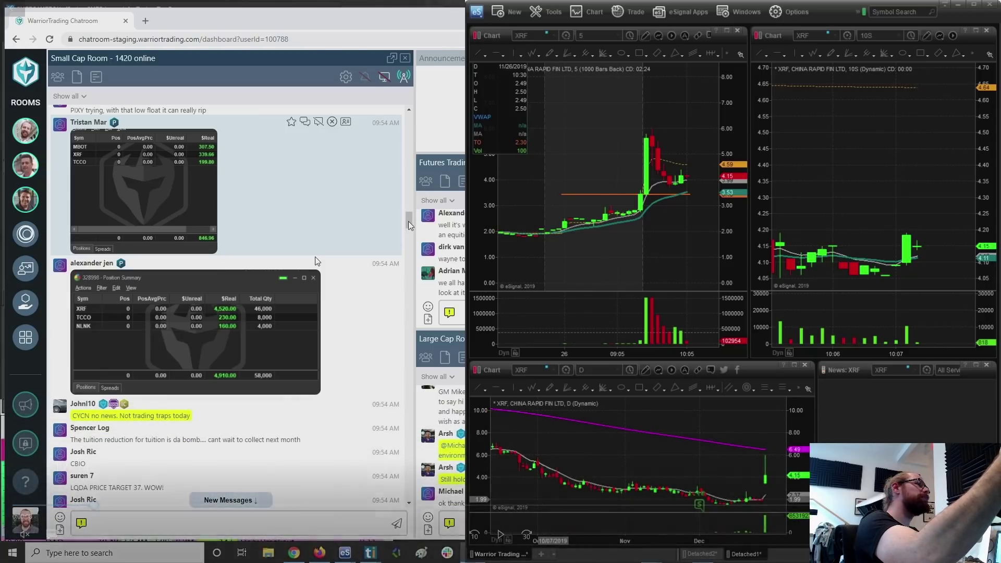
pyautogui.moveTo(62, 468)
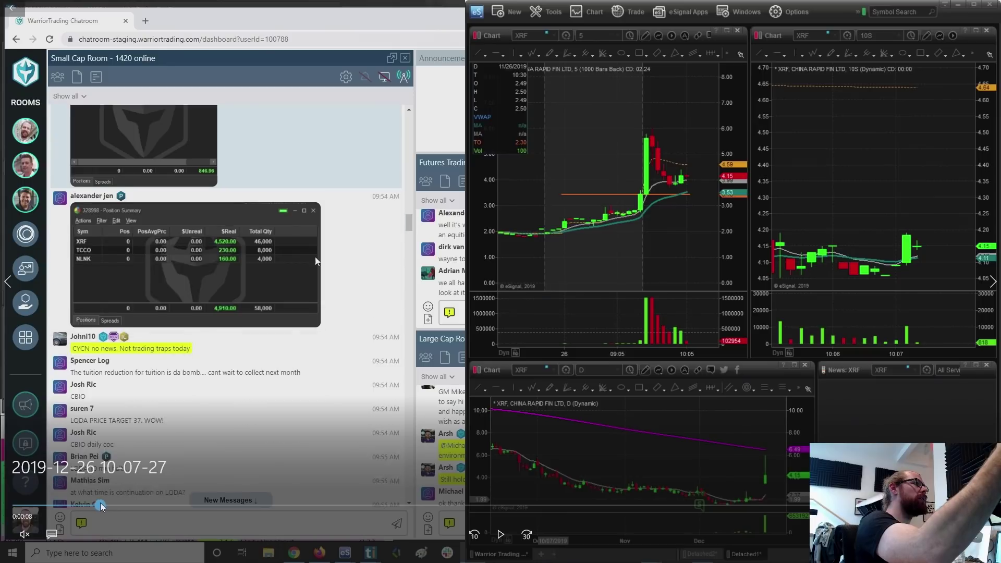
pyautogui.moveTo(106, 505); pyautogui.dragTo(150, 509)
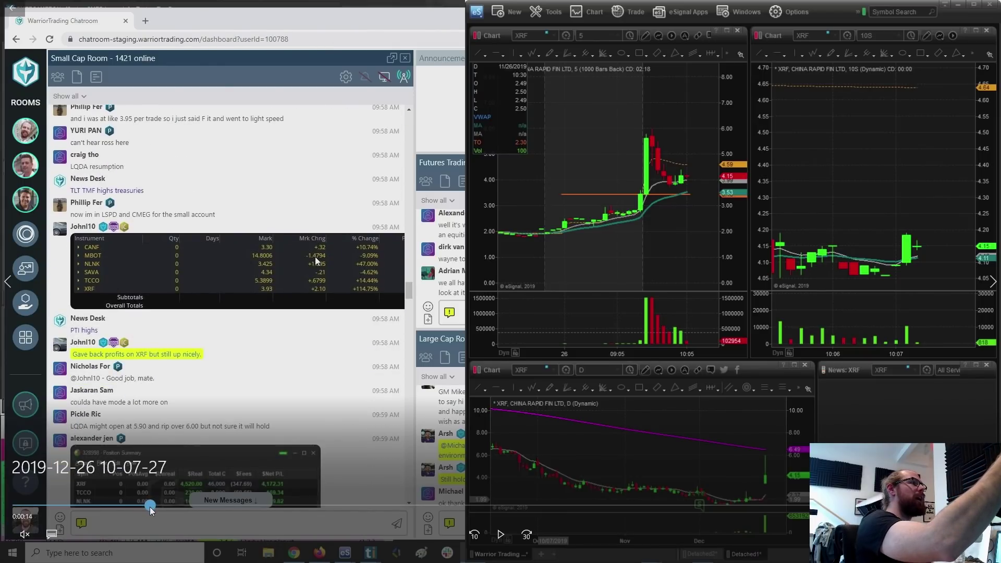
pyautogui.moveTo(150, 508); pyautogui.dragTo(220, 507)
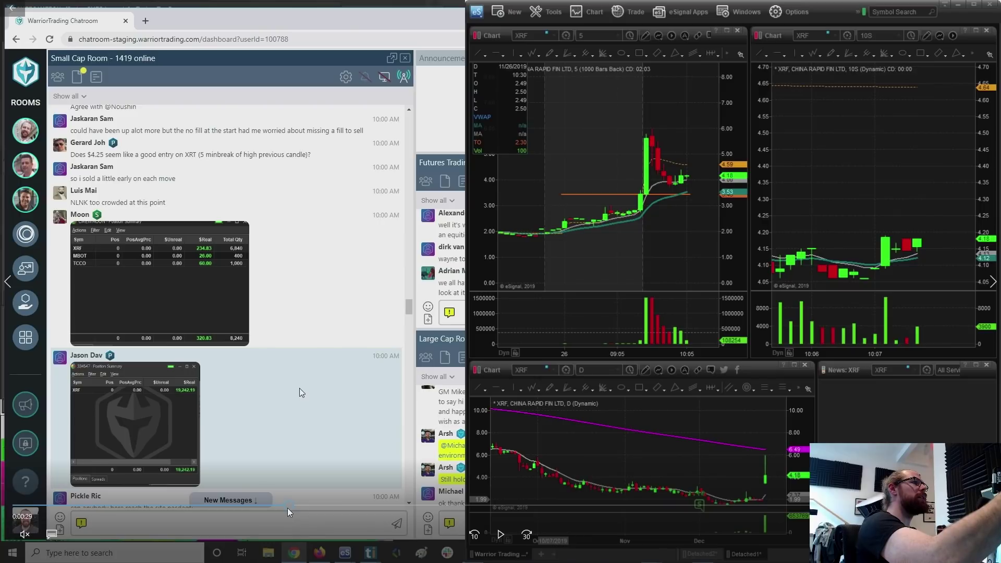
# - Advance the chat-room recording from about 0:00:29 to 0:00:58, reaching the 10:08 AM posts
pyautogui.moveTo(289, 512); pyautogui.dragTo(340, 513)
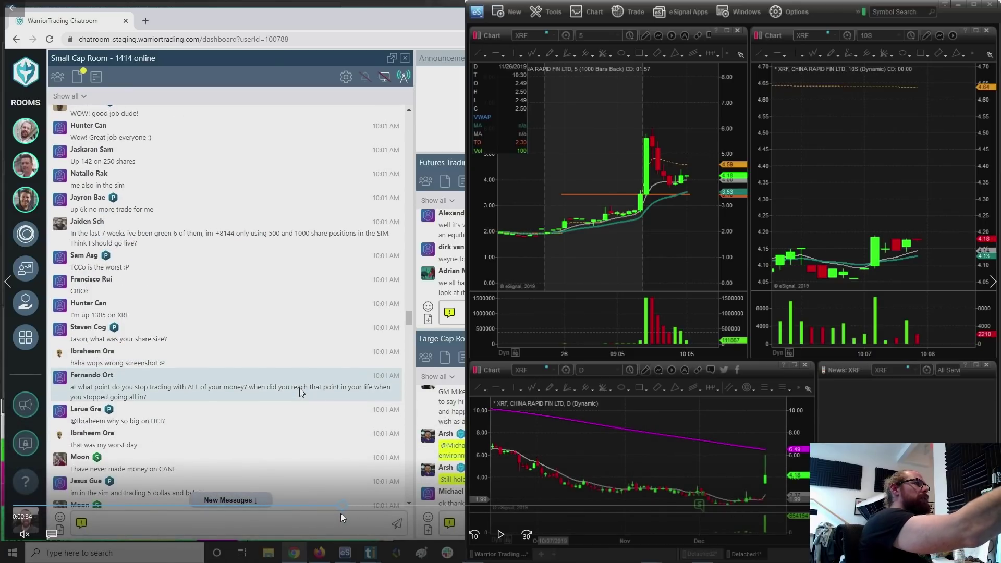
pyautogui.moveTo(340, 513); pyautogui.dragTo(364, 512)
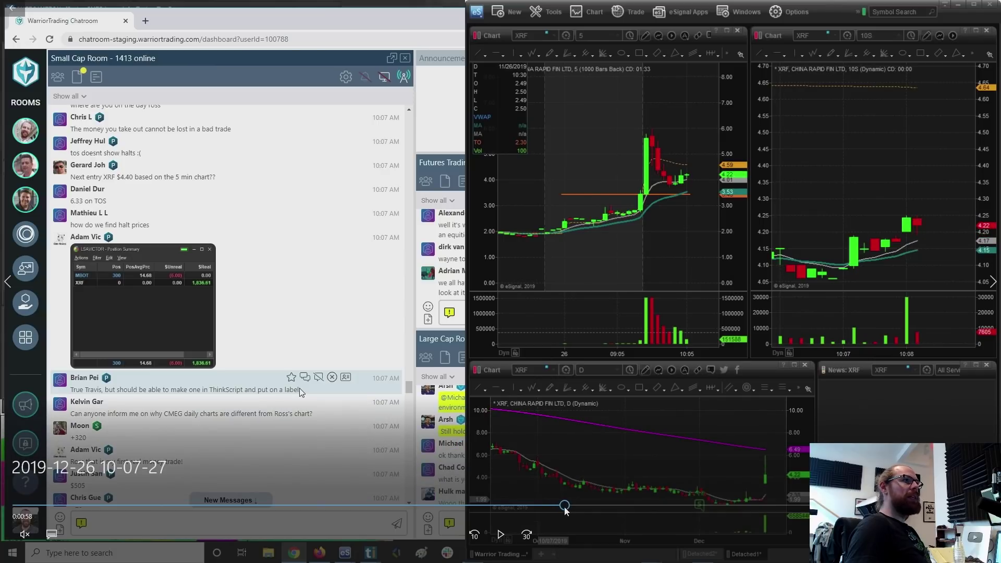
pyautogui.moveTo(566, 510); pyautogui.dragTo(820, 515)
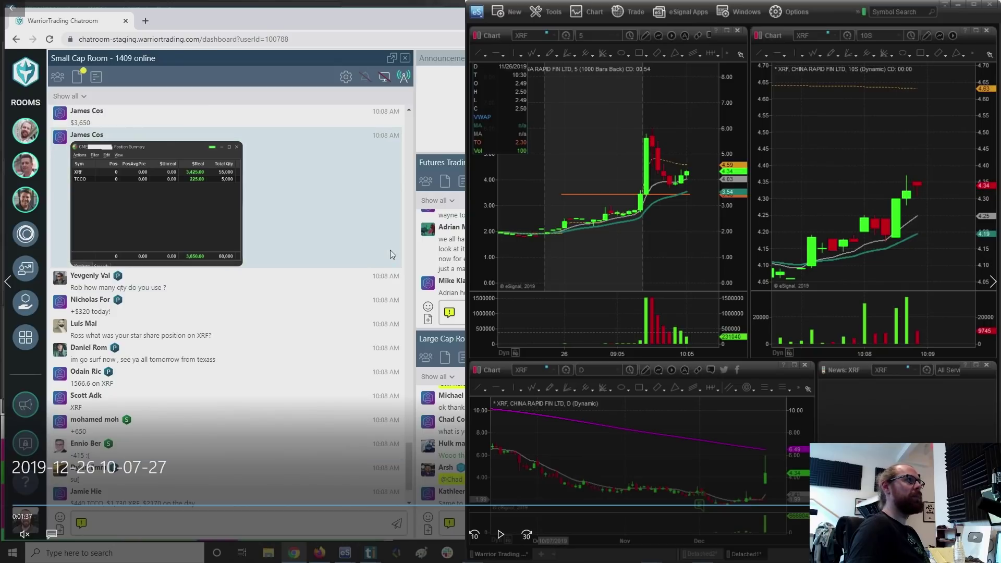
# - Rewind the recording to the 10:00 AM messages around 0:00:29, then return to the eSignal charts
pyautogui.click(312, 504)
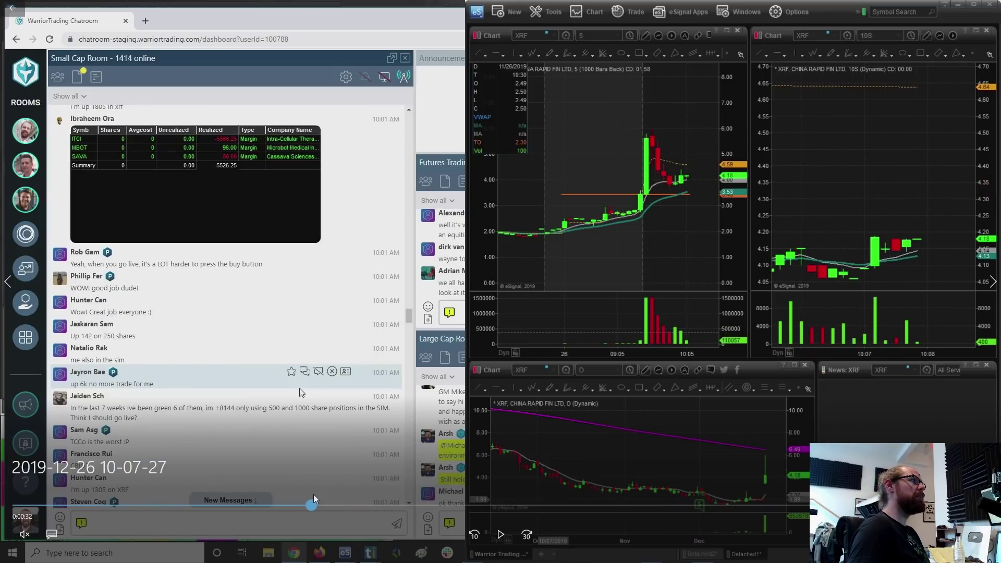
pyautogui.moveTo(314, 495)
pyautogui.mouseDown()
pyautogui.moveTo(302, 497)
pyautogui.moveTo(310, 497)
pyautogui.mouseUp()
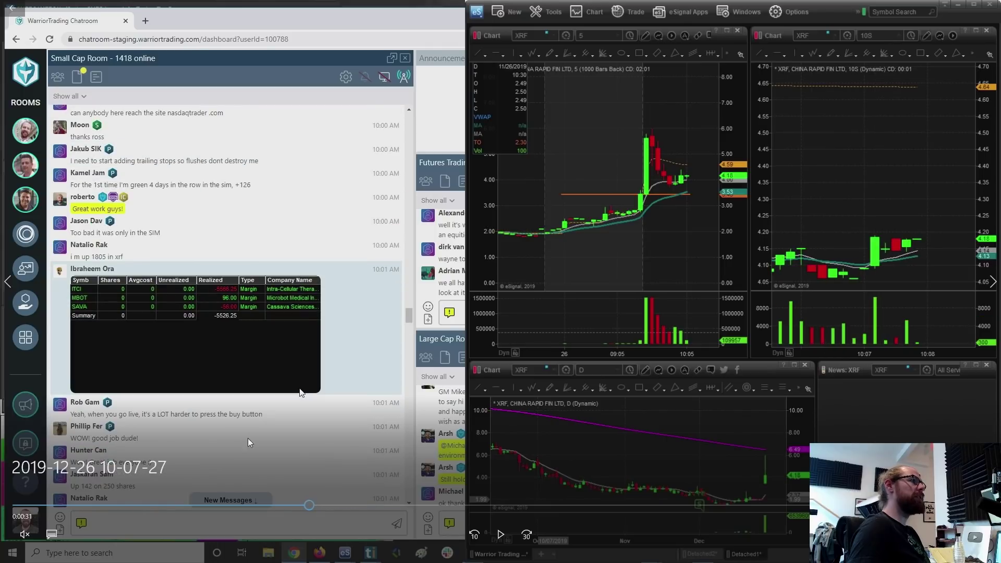
pyautogui.moveTo(309, 504); pyautogui.dragTo(223, 521)
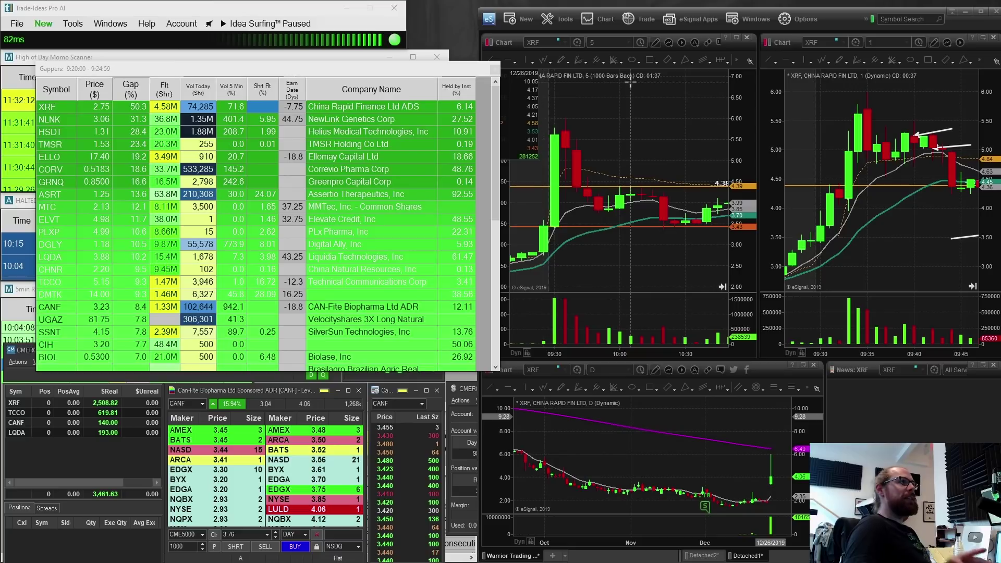
pyautogui.click(658, 125)
# - Load TCCO on the linked charts and rearrange the scanners and 5-minute and 1-minute chart views
pyautogui.write('T')
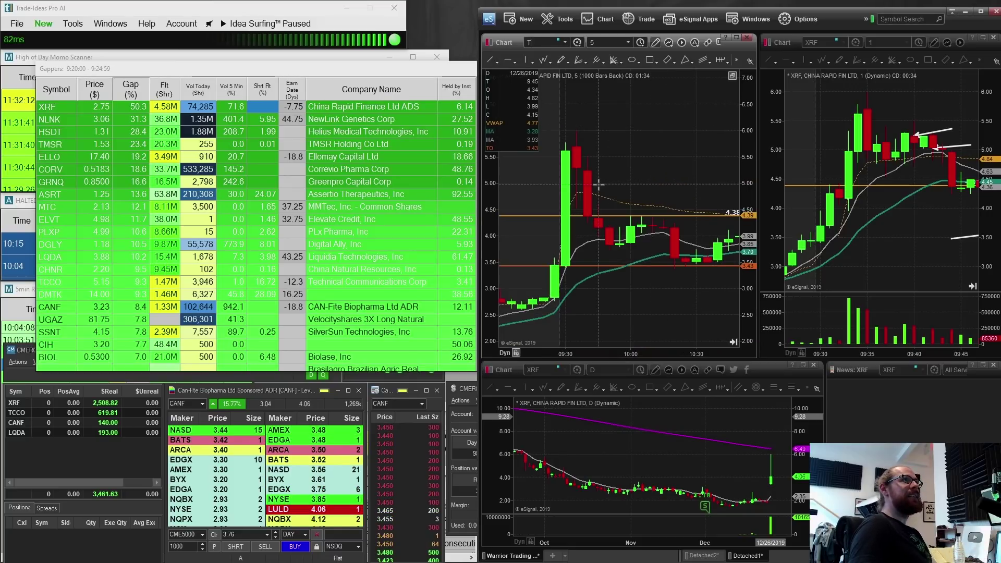
pyautogui.write('CCO')
pyautogui.press('Return')
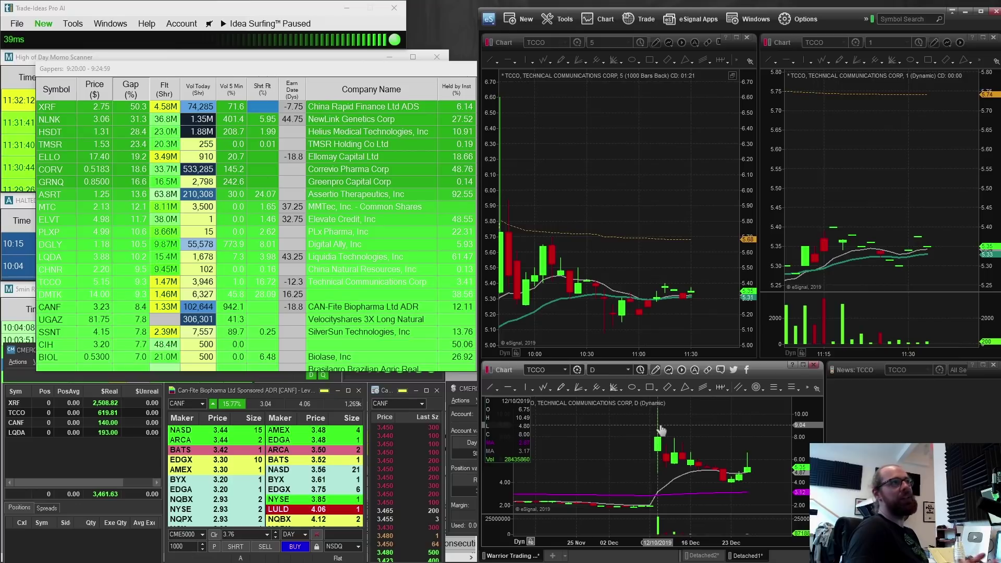
pyautogui.moveTo(611, 349); pyautogui.dragTo(660, 354)
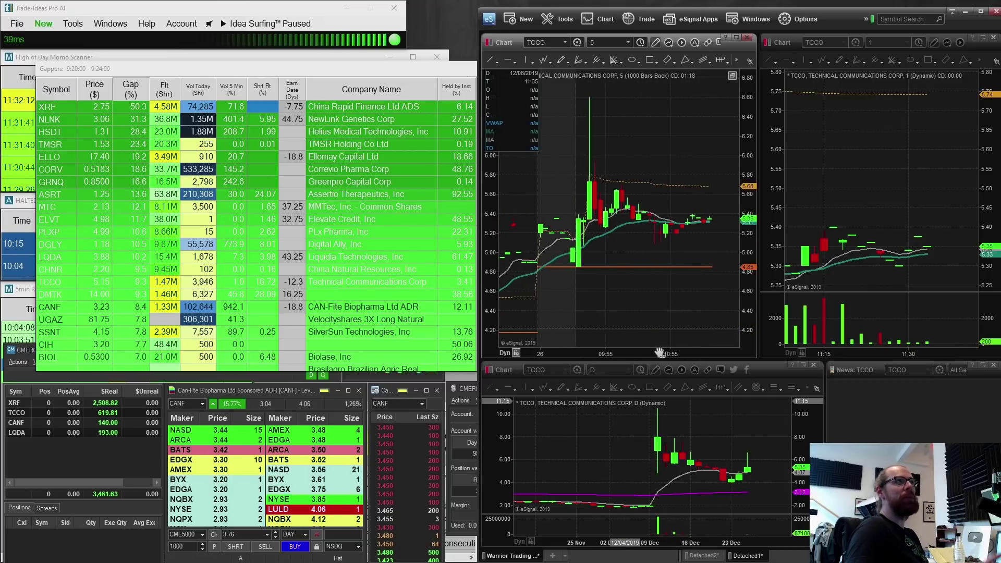
pyautogui.moveTo(150, 62); pyautogui.dragTo(273, 50)
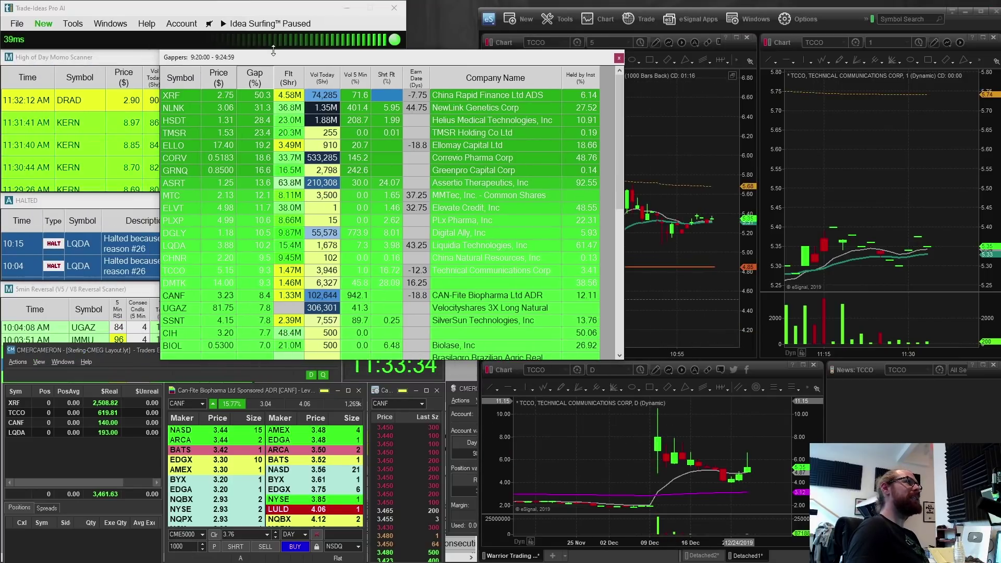
pyautogui.click(153, 150)
pyautogui.scroll(-10, 153, 150)
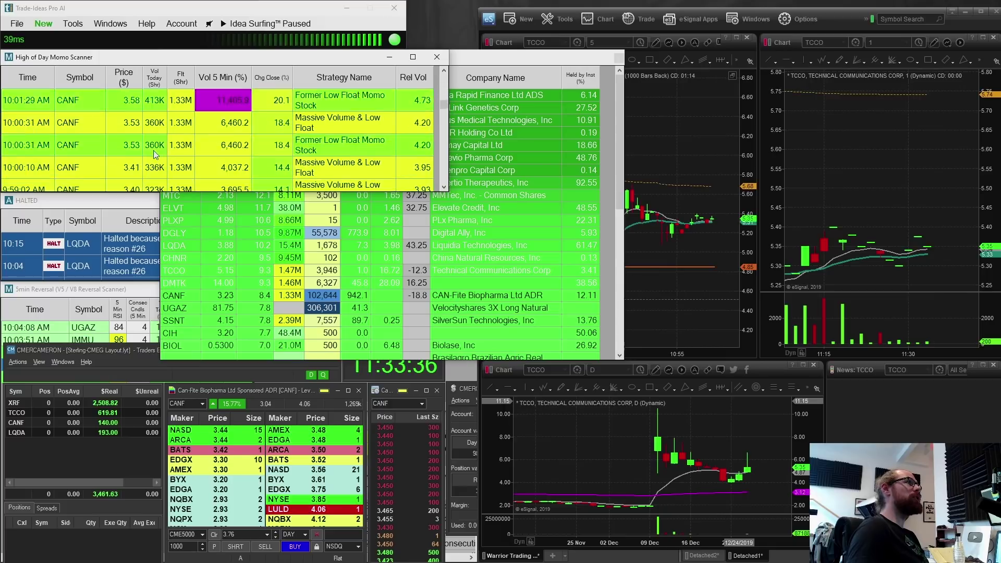
pyautogui.scroll(-10, 153, 150)
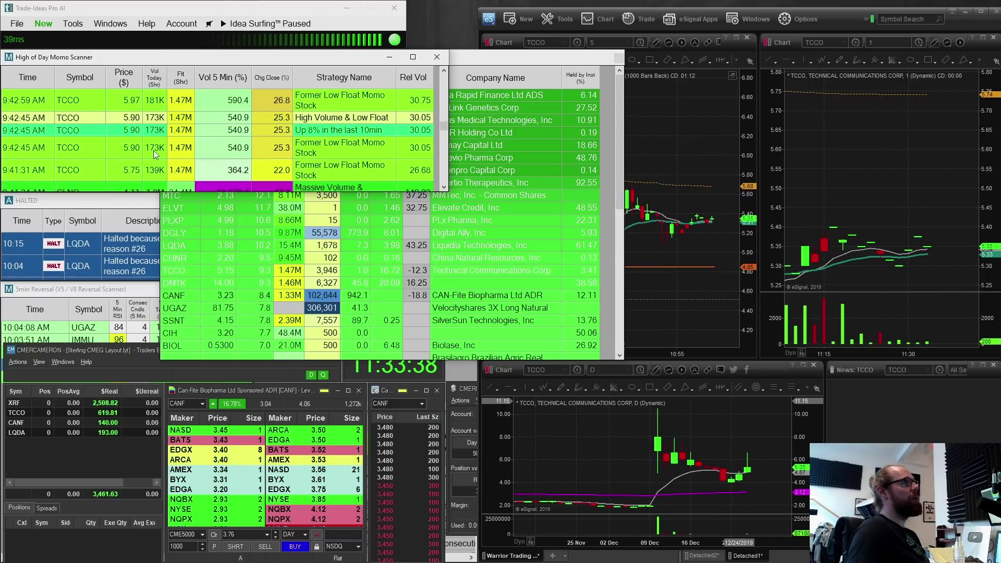
pyautogui.scroll(1, 153, 150)
pyautogui.click(612, 213)
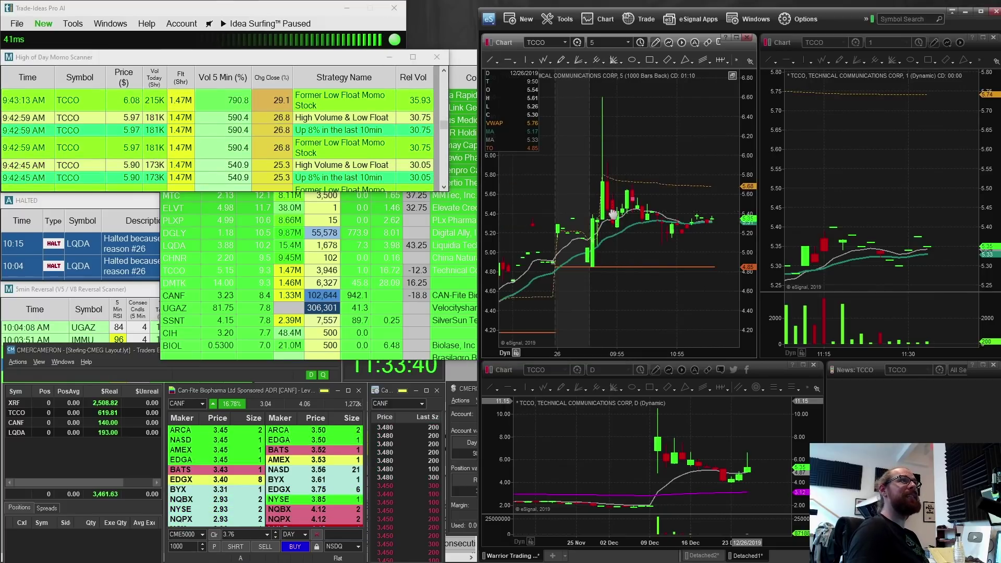
pyautogui.moveTo(612, 213); pyautogui.dragTo(665, 213)
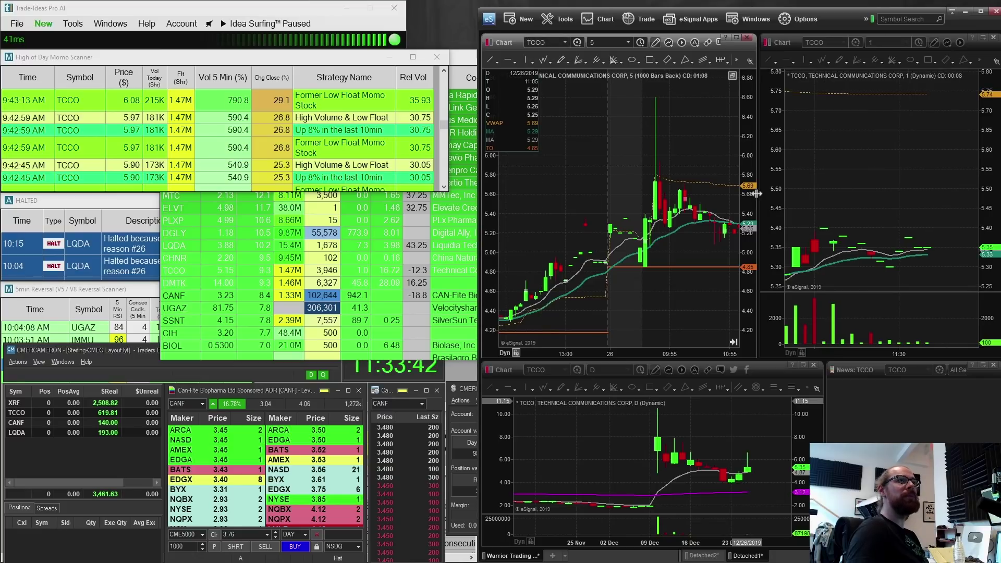
pyautogui.moveTo(756, 193); pyautogui.dragTo(560, 193)
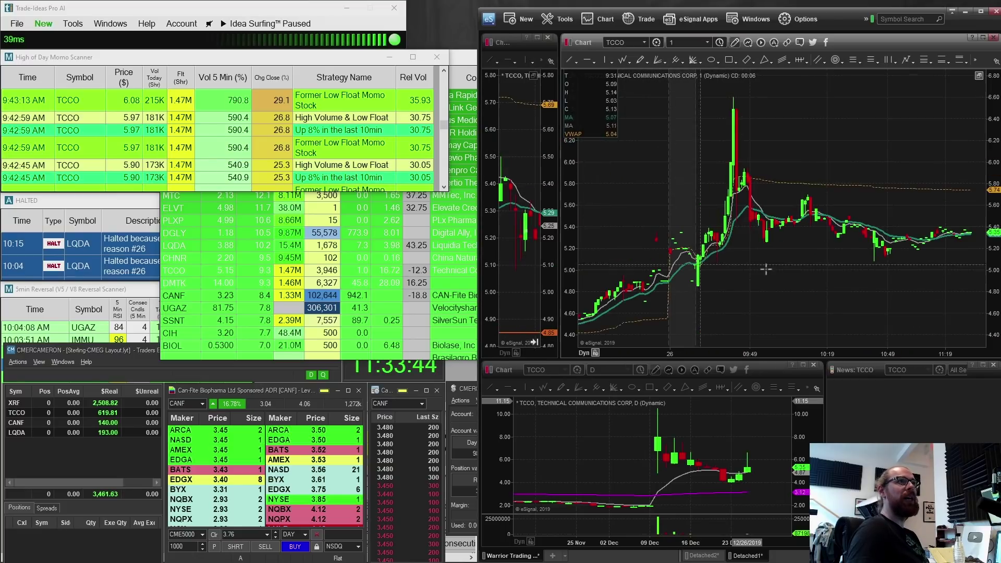
pyautogui.scroll(5, 909, 261)
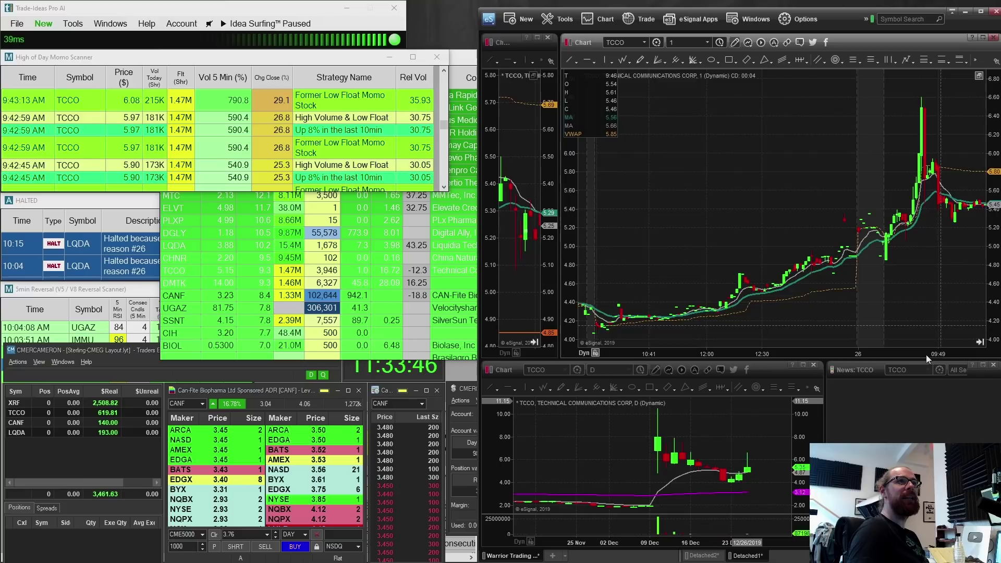
pyautogui.scroll(5, 926, 354)
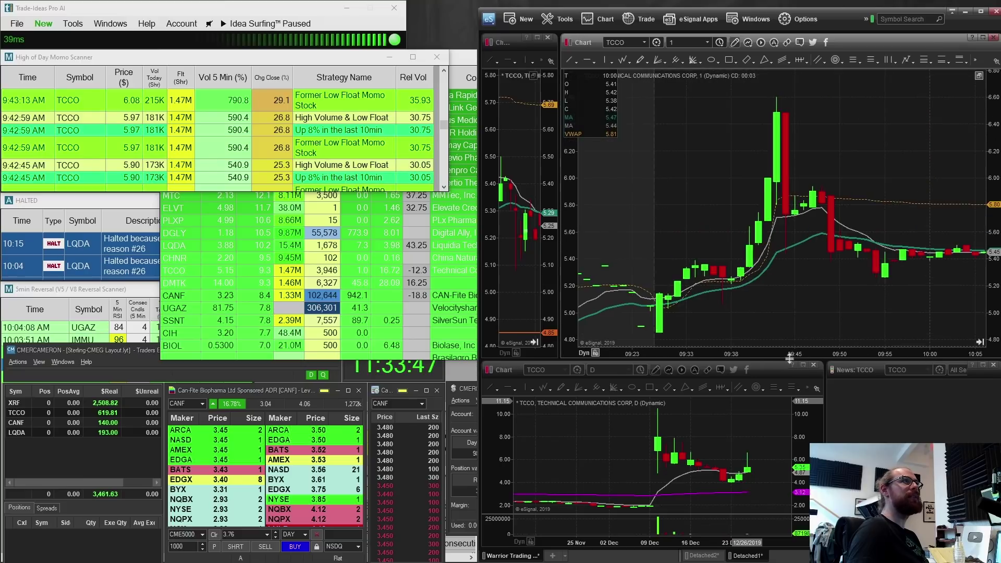
# - Draw arrows on the TCCO 1-minute chart at the spike top, moving average and later bounce
pyautogui.click(571, 61)
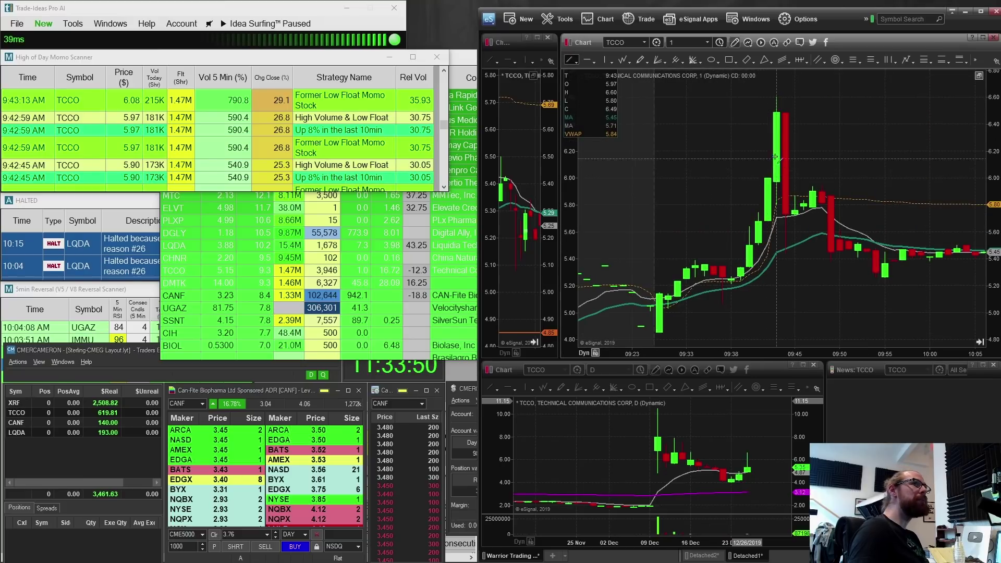
pyautogui.moveTo(740, 144); pyautogui.dragTo(775, 152)
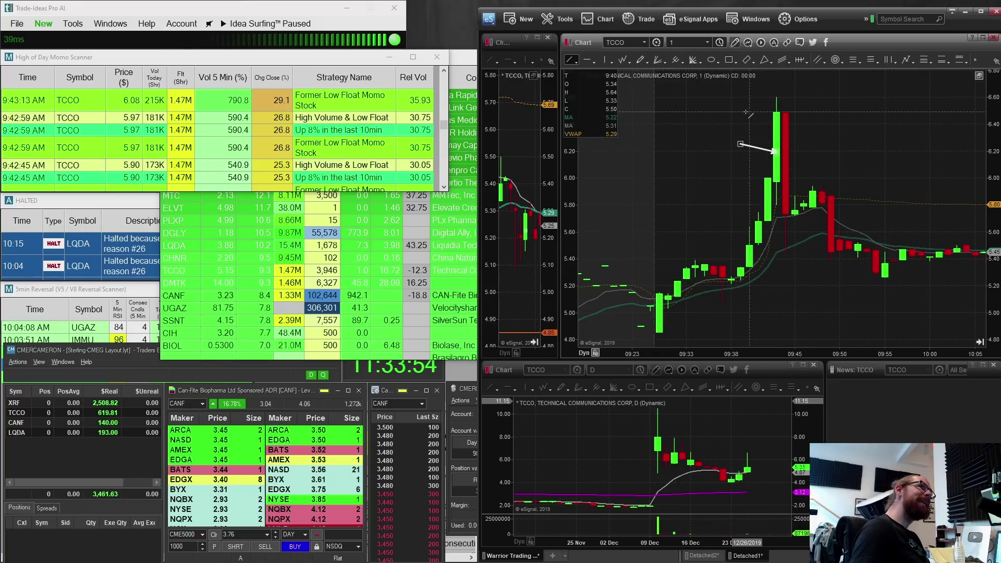
pyautogui.moveTo(732, 102); pyautogui.dragTo(770, 111)
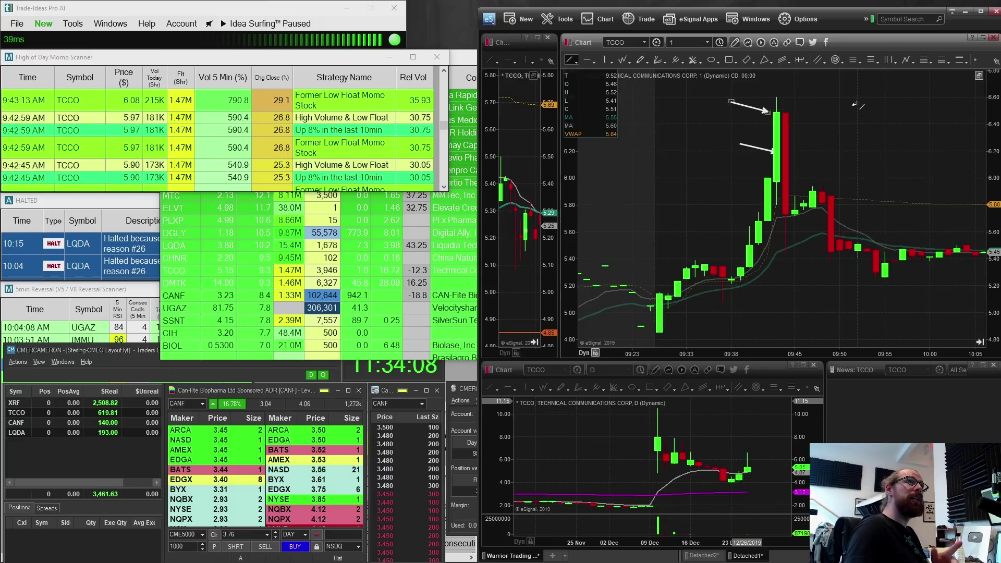
pyautogui.moveTo(855, 104); pyautogui.dragTo(774, 110)
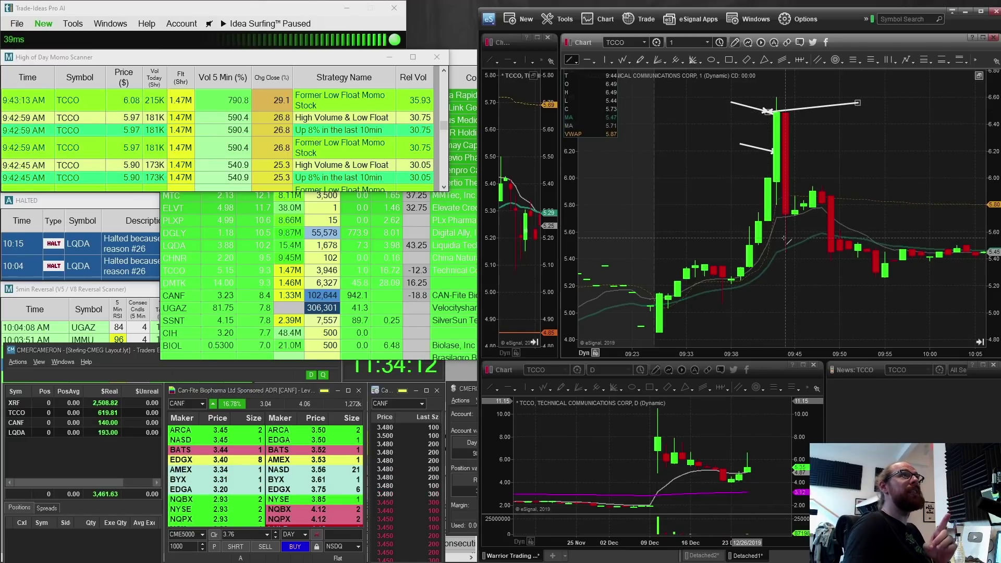
pyautogui.moveTo(830, 266); pyautogui.dragTo(787, 254)
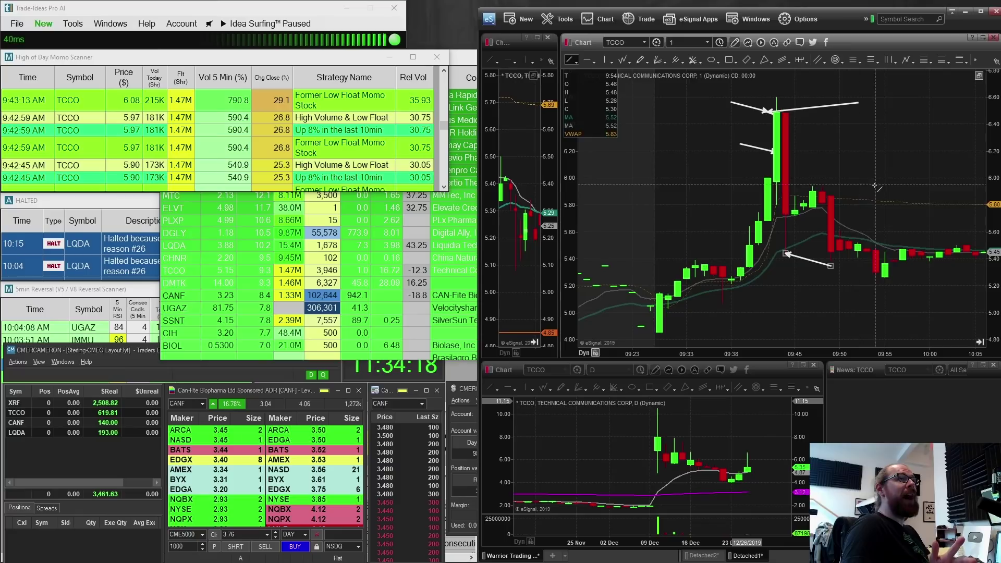
pyautogui.moveTo(885, 186); pyautogui.dragTo(812, 197)
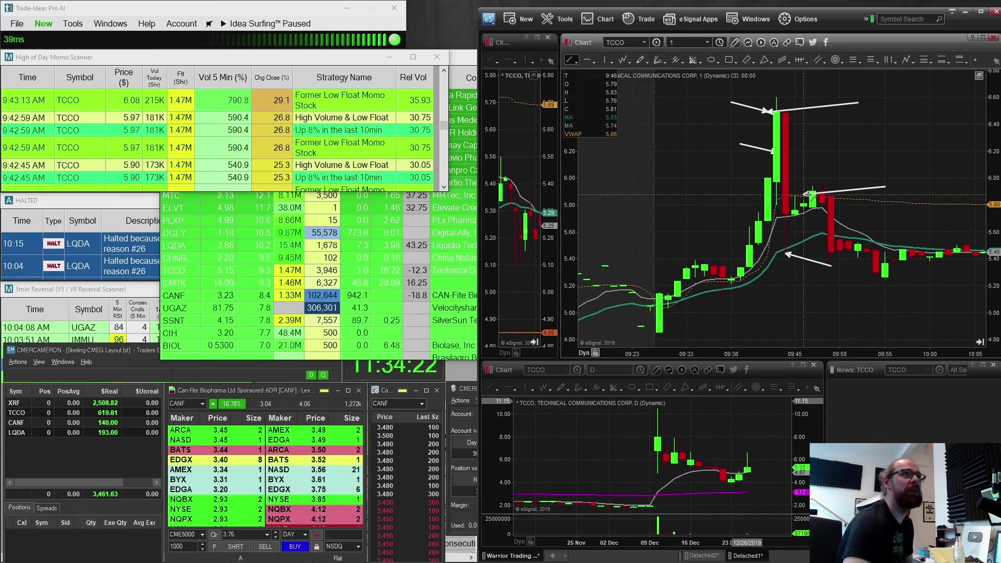
pyautogui.moveTo(812, 197); pyautogui.dragTo(827, 194)
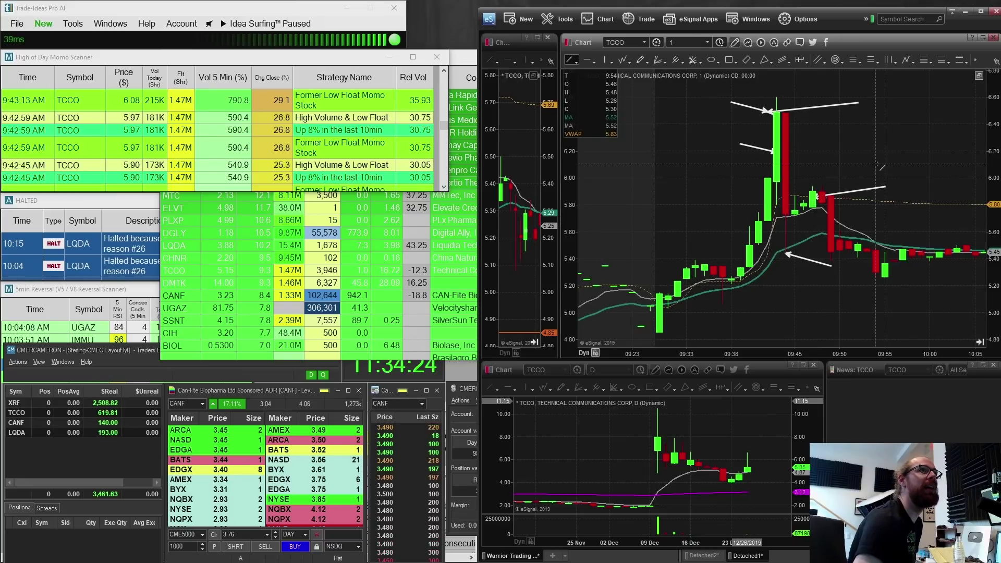
# - Delete all the annotation arrows from the TCCO chart
pyautogui.rightClick(788, 243)
pyautogui.click(753, 235)
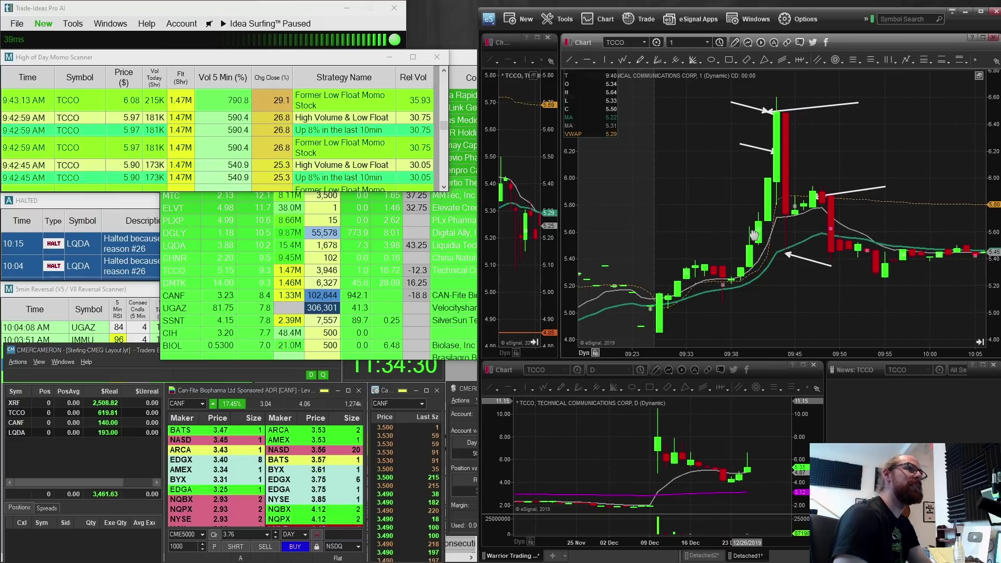
pyautogui.press('Delete')
pyautogui.press('Delete')
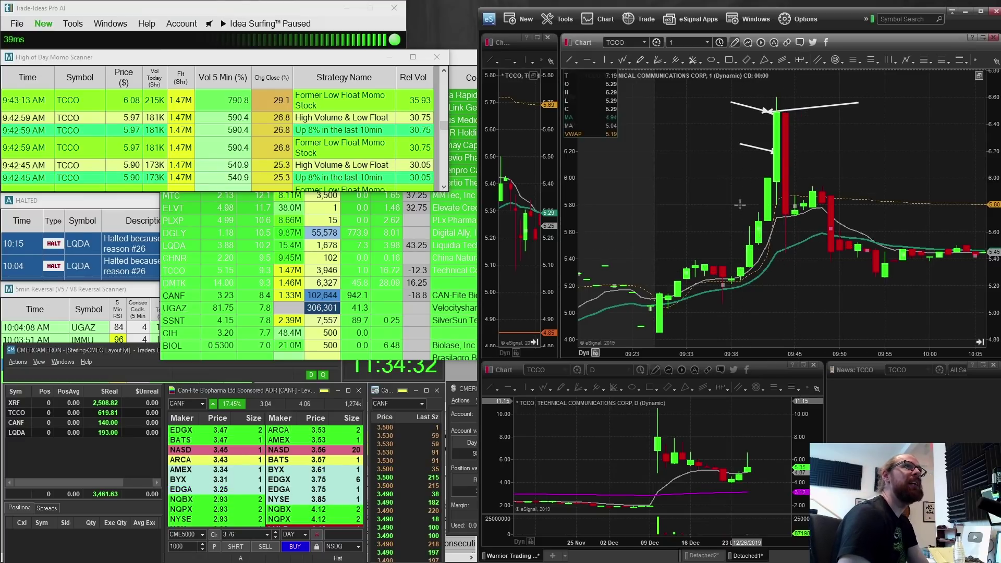
pyautogui.press('Delete')
pyautogui.press('Delete')
pyautogui.press('Delete')
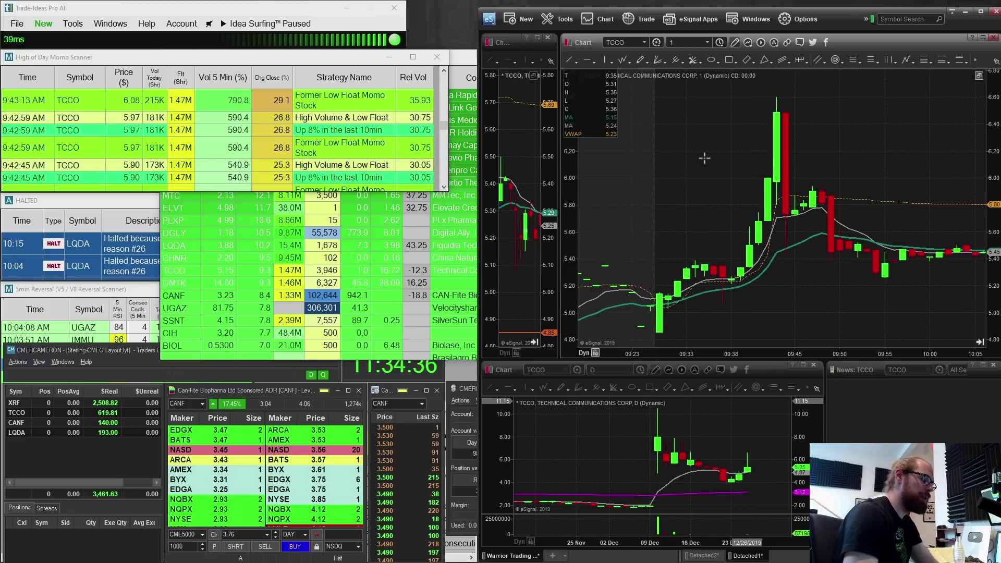
# - Load CANF into the linked charts and news and pan to its 9:45–10:45 morning session
pyautogui.write('CAF')
pyautogui.press('BackSpace')
pyautogui.write('NF')
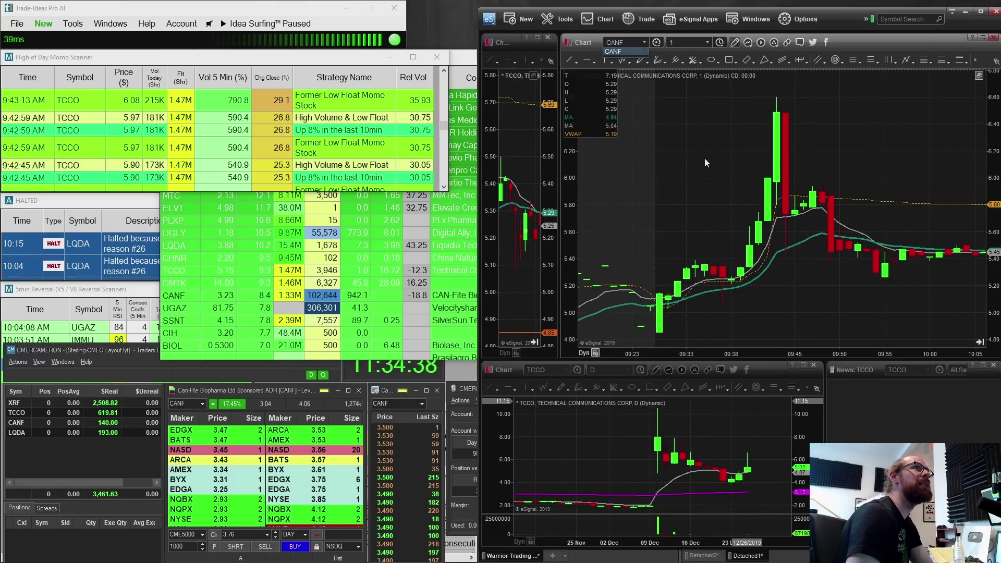
pyautogui.press('Return')
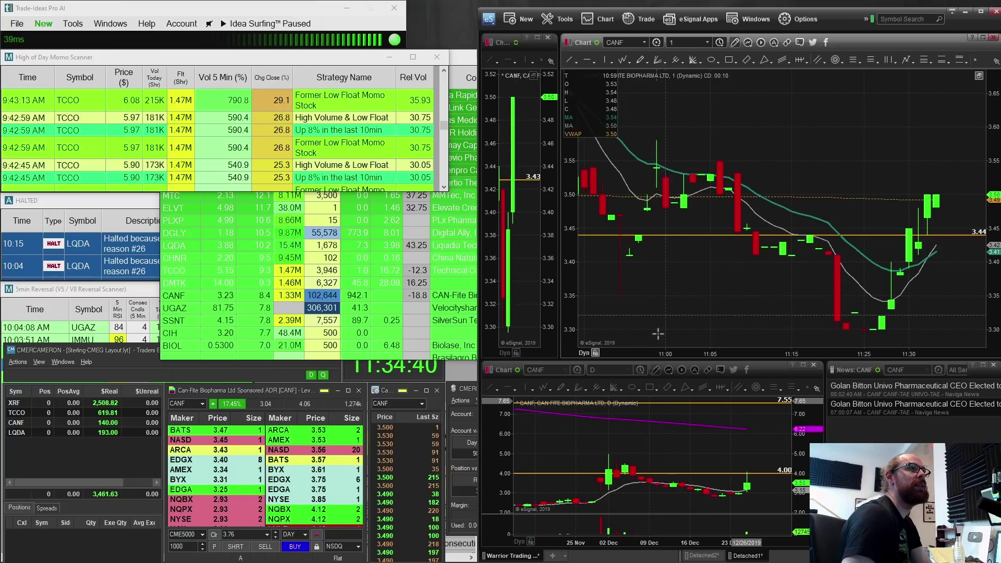
pyautogui.moveTo(752, 341); pyautogui.dragTo(943, 270)
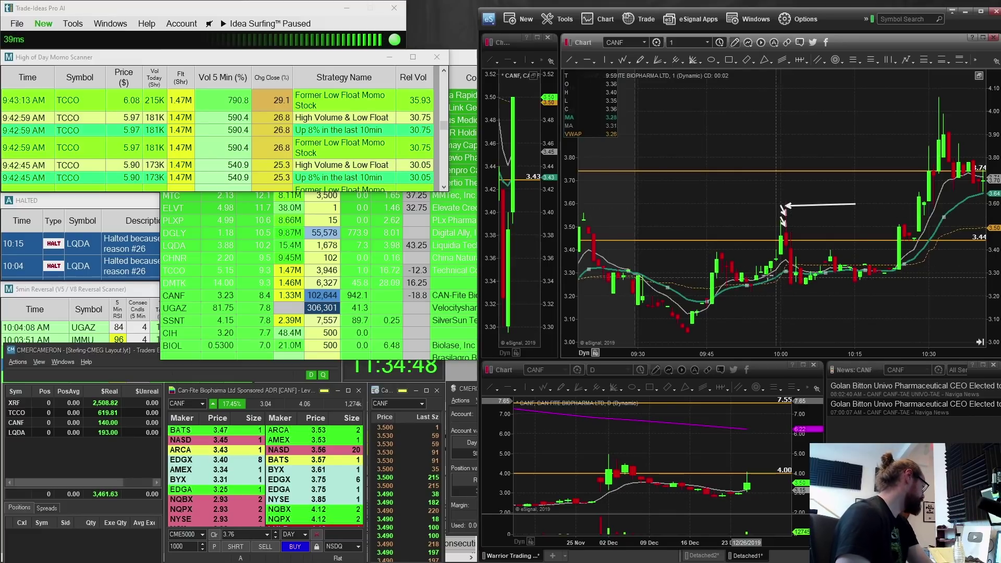
pyautogui.scroll(-5, 851, 107)
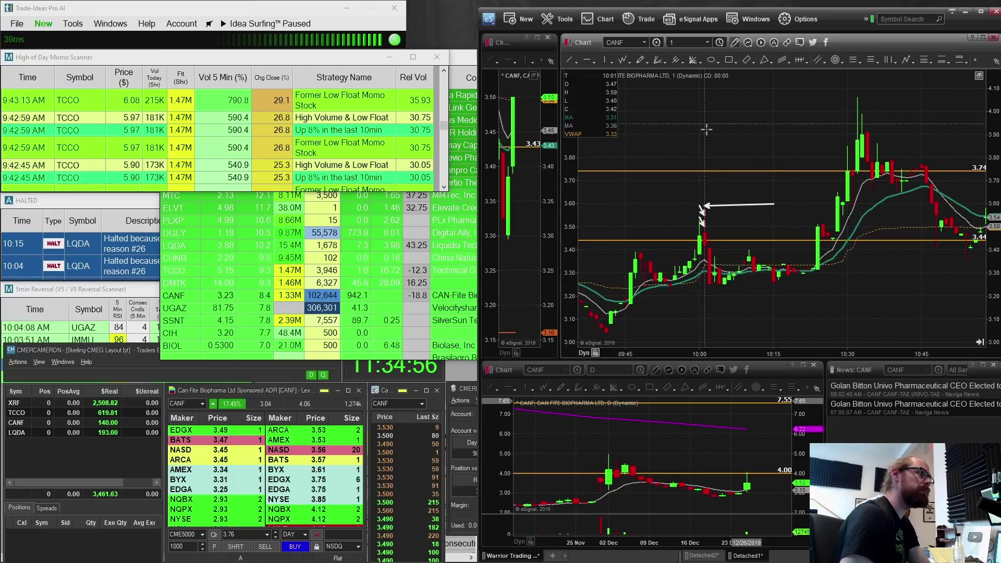
# - Load LQDA, pan to its session on the 26th, and widen the 5-minute chart
pyautogui.press('BackSpace')
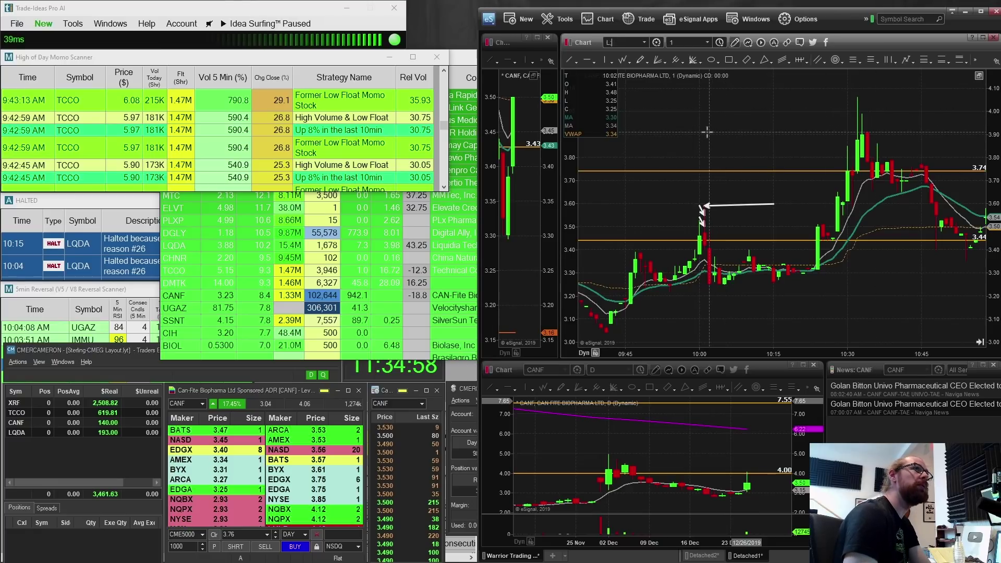
pyautogui.write('LQDA')
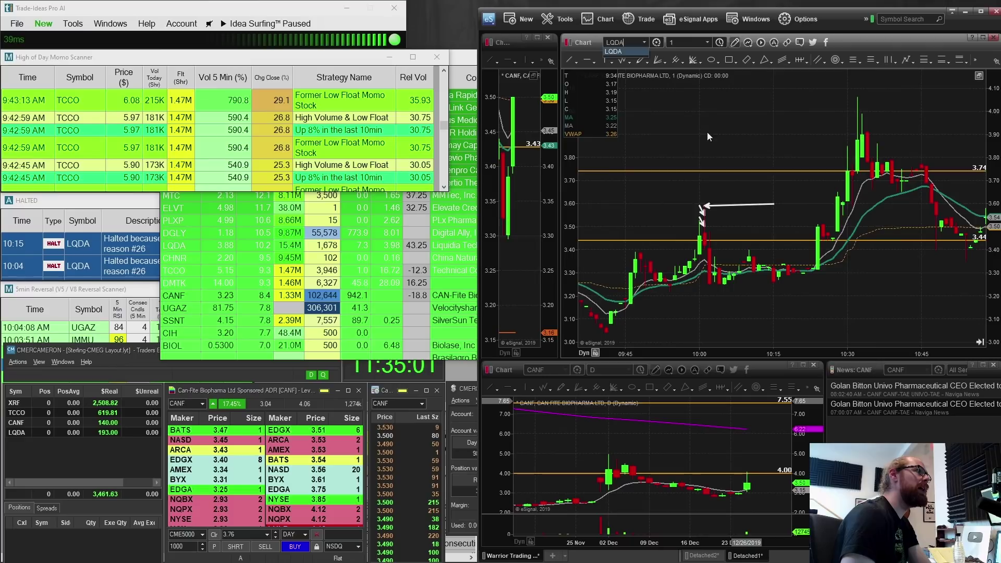
pyautogui.press('Return')
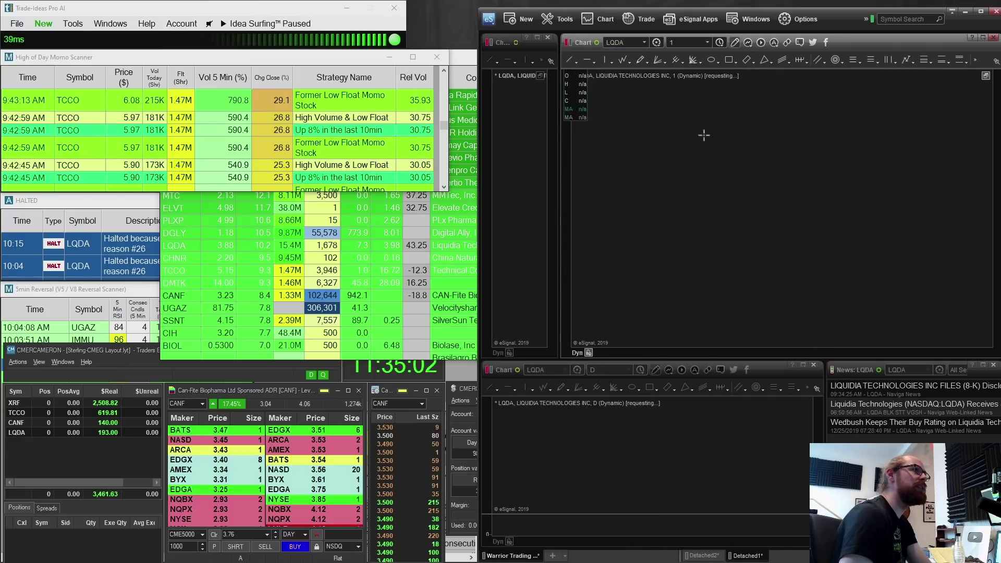
pyautogui.moveTo(637, 357); pyautogui.dragTo(771, 234)
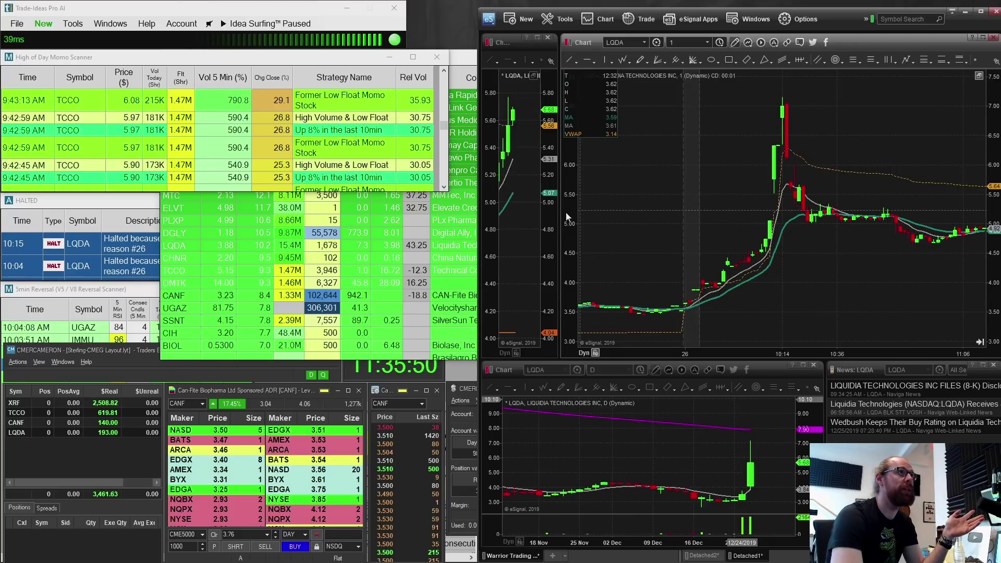
pyautogui.moveTo(559, 216); pyautogui.dragTo(719, 216)
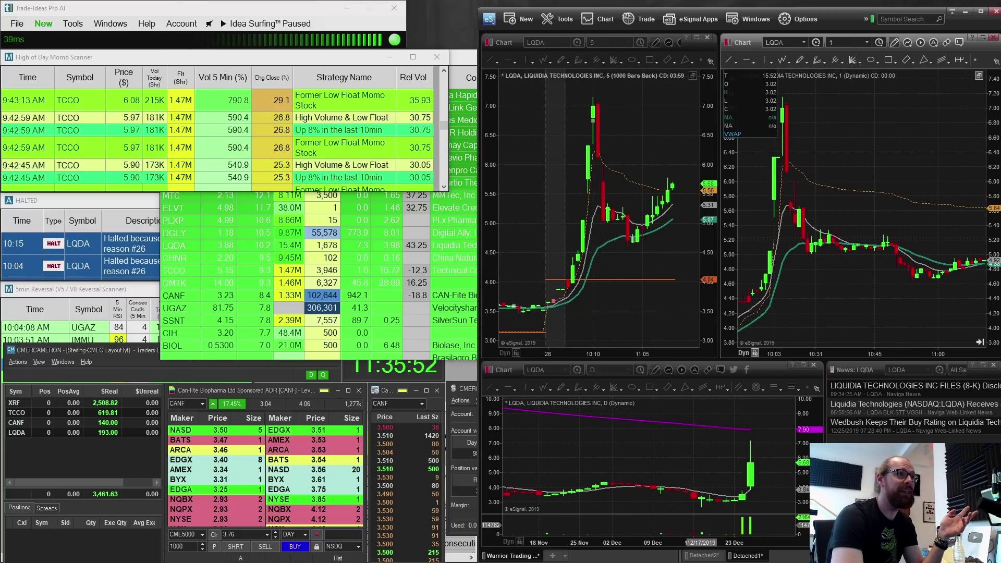
pyautogui.hotkey('alt', 'Tab')
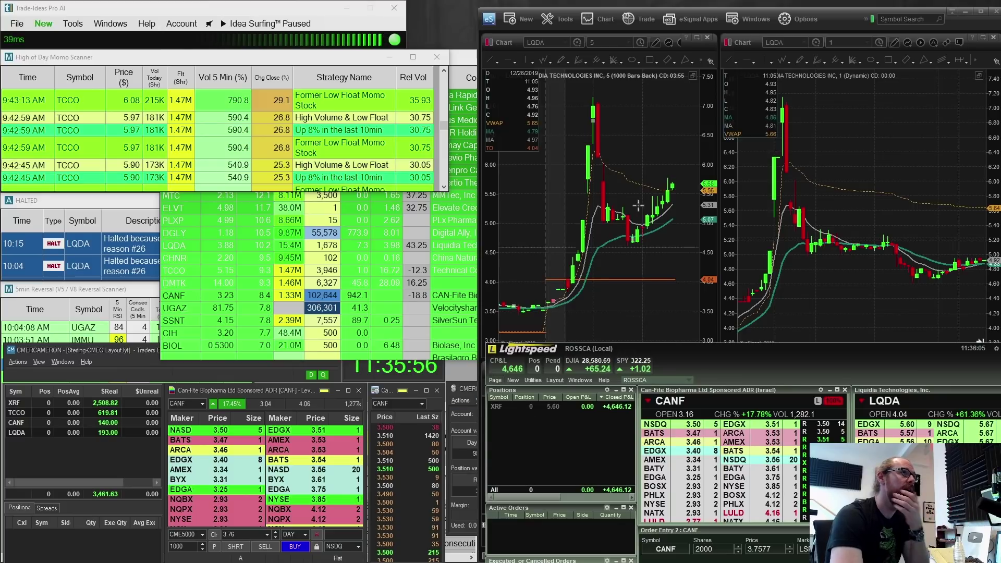
pyautogui.click(563, 166)
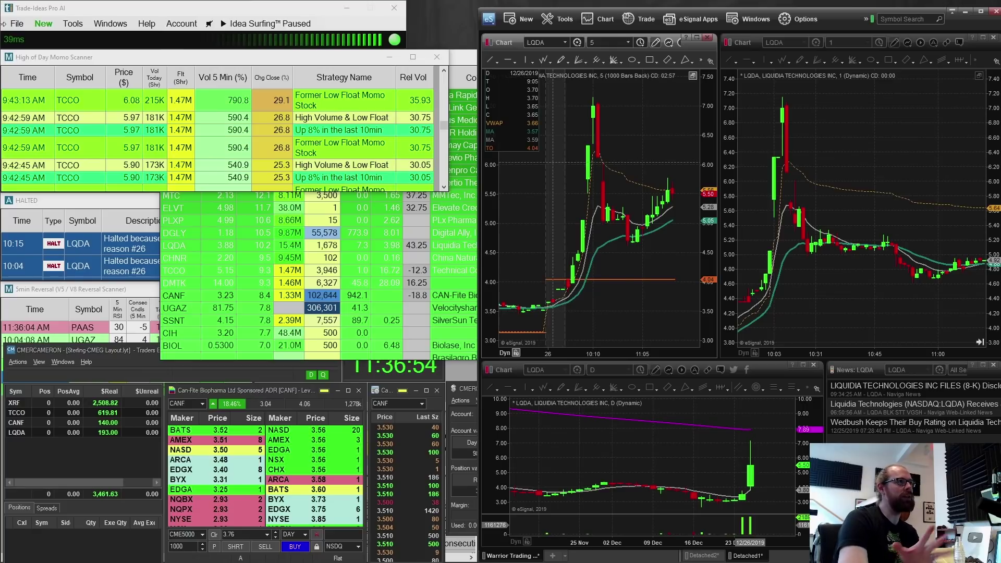
pyautogui.click(128, 361)
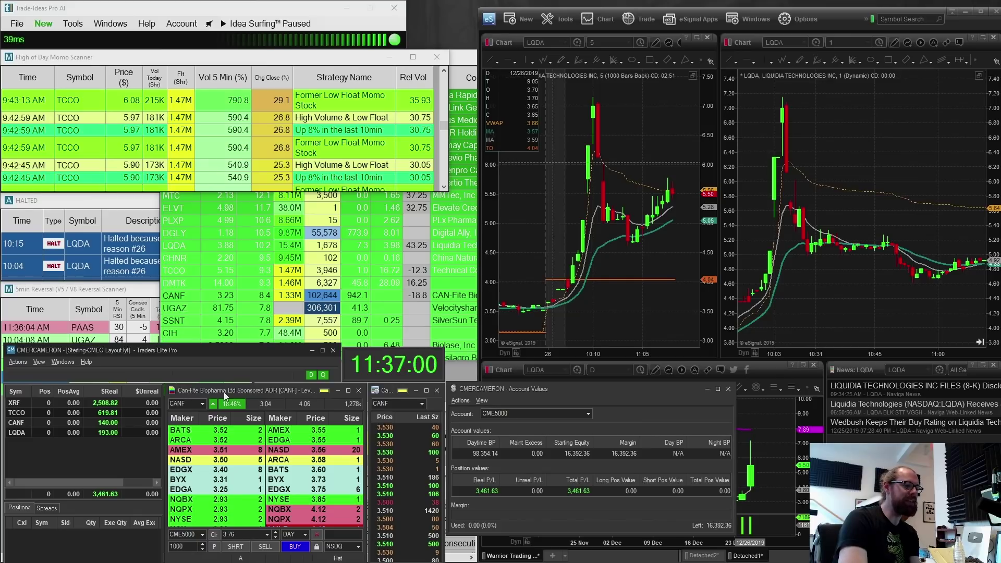
# - Open the Hot Keys settings and edit the Shift+1 'Buy 50% of Buying power' hot key
pyautogui.click(40, 362)
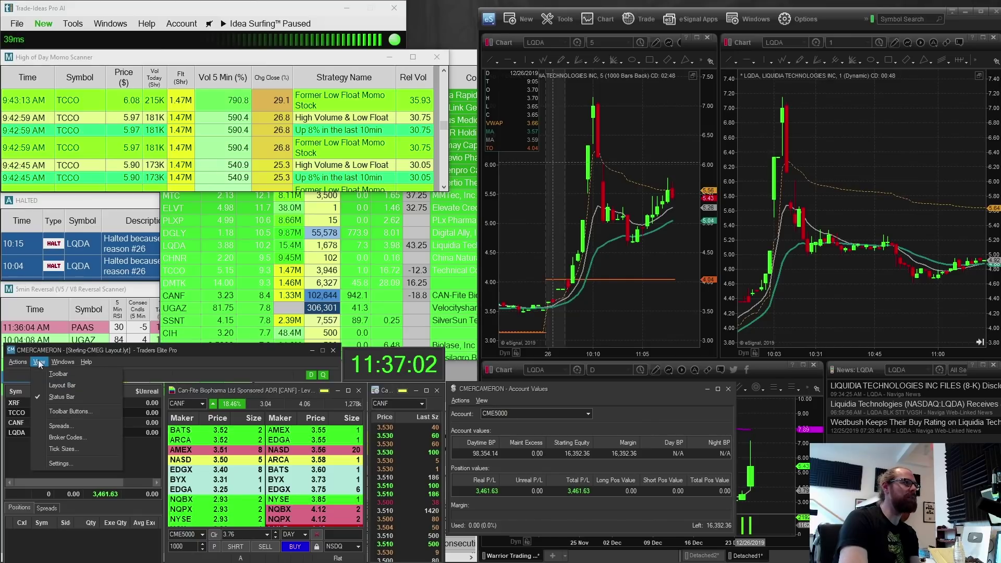
pyautogui.click(61, 464)
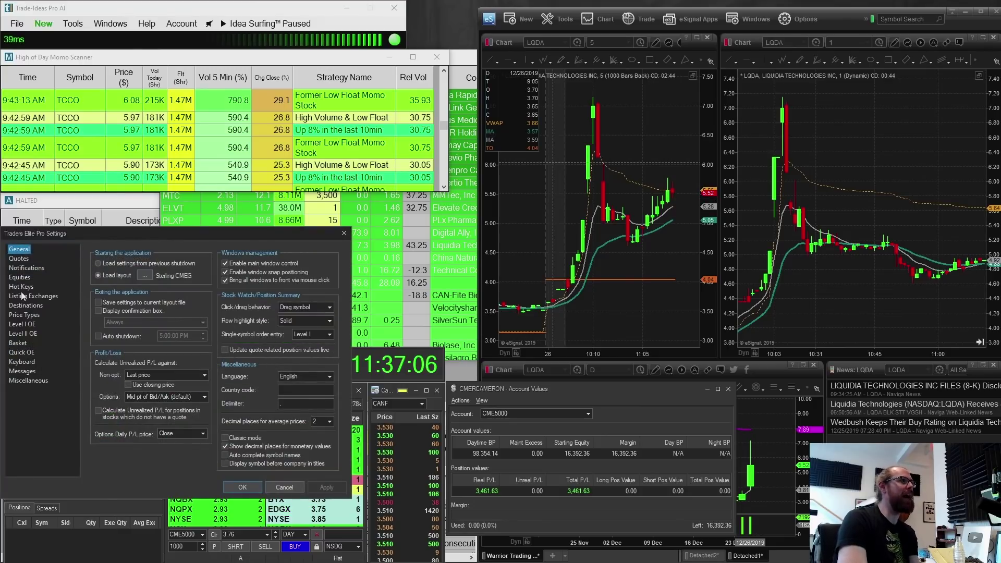
pyautogui.click(52, 287)
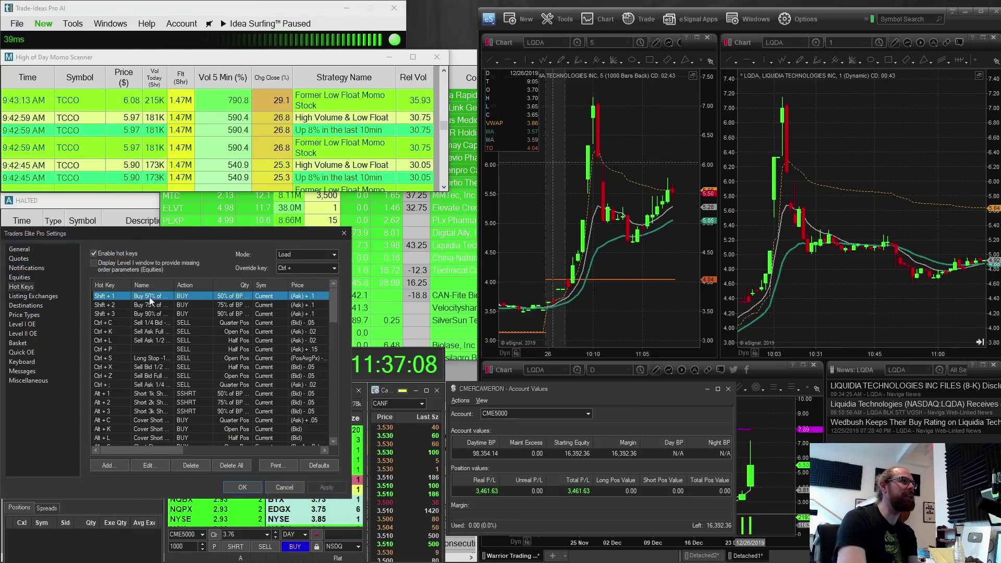
pyautogui.doubleClick(233, 296)
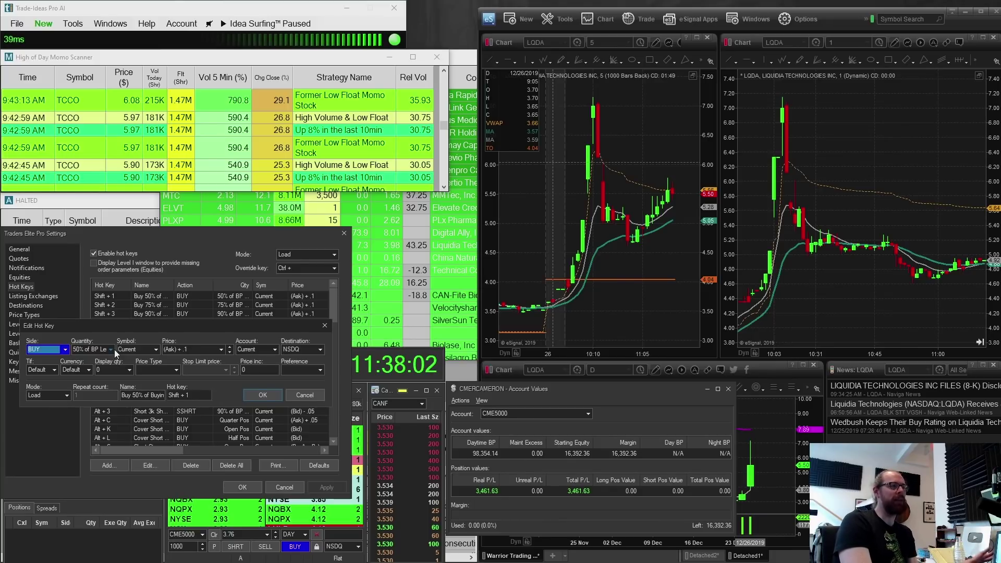
# - Cancel the Edit Hot Key dialog without saving, returning to the Hot Keys list
pyautogui.click(299, 395)
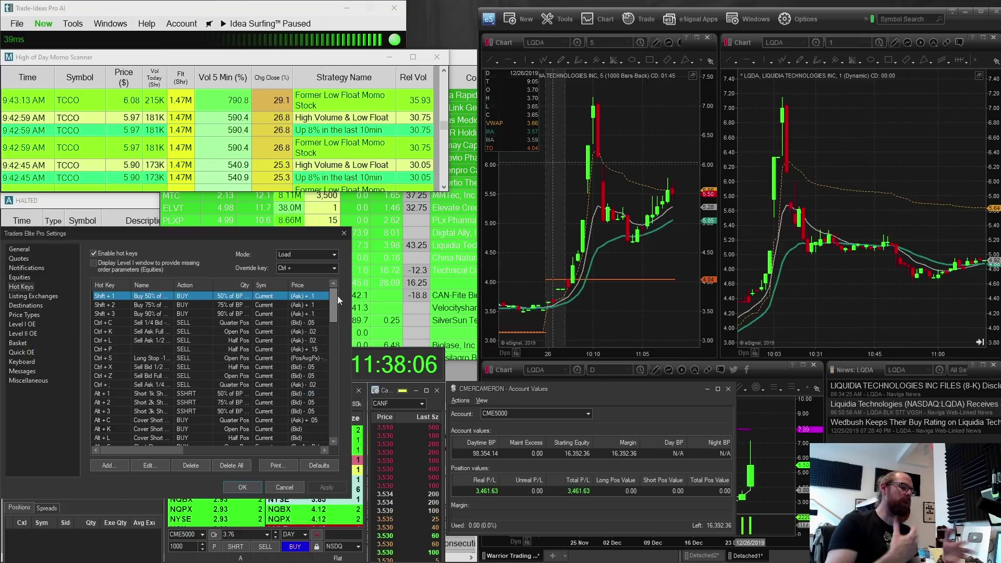